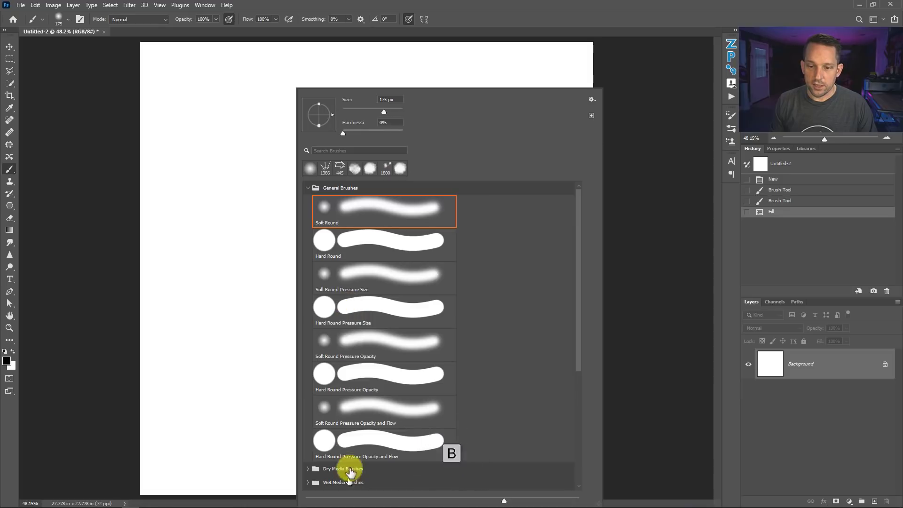
Choose the Soft Round brush and paint two black strokes across the canvas, an even one above and a tapering one below.
{"action": "left_click", "coordinate": [351, 212]}
{"action": "key", "text": "Return"}
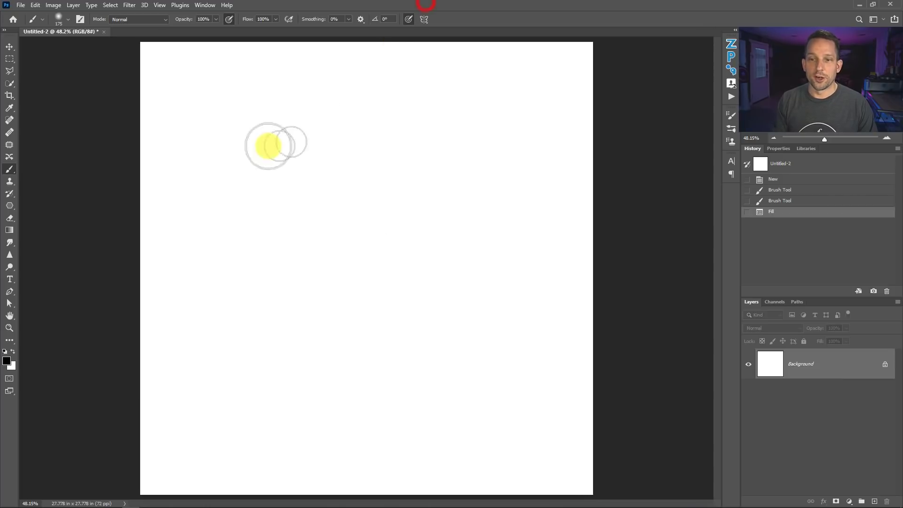
{"action": "mouse_move", "coordinate": [186, 115]}
{"action": "left_mouse_down"}
{"action": "mouse_move", "coordinate": [538, 104]}
{"action": "mouse_move", "coordinate": [184, 114]}
{"action": "mouse_move", "coordinate": [220, 117]}
{"action": "left_mouse_up"}
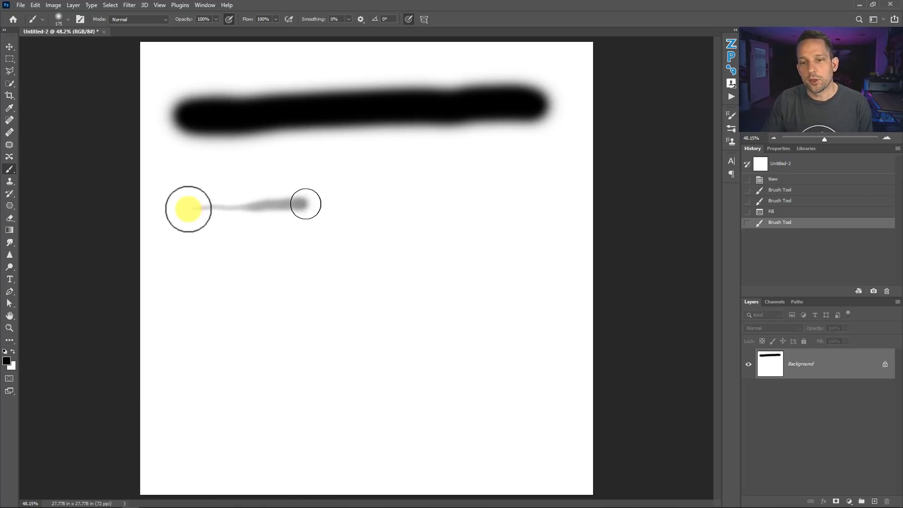
{"action": "mouse_move", "coordinate": [326, 203]}
{"action": "left_mouse_down"}
{"action": "mouse_move", "coordinate": [447, 188]}
{"action": "mouse_move", "coordinate": [530, 192]}
{"action": "mouse_move", "coordinate": [548, 224]}
{"action": "mouse_move", "coordinate": [528, 205]}
{"action": "mouse_move", "coordinate": [499, 212]}
{"action": "left_mouse_up"}
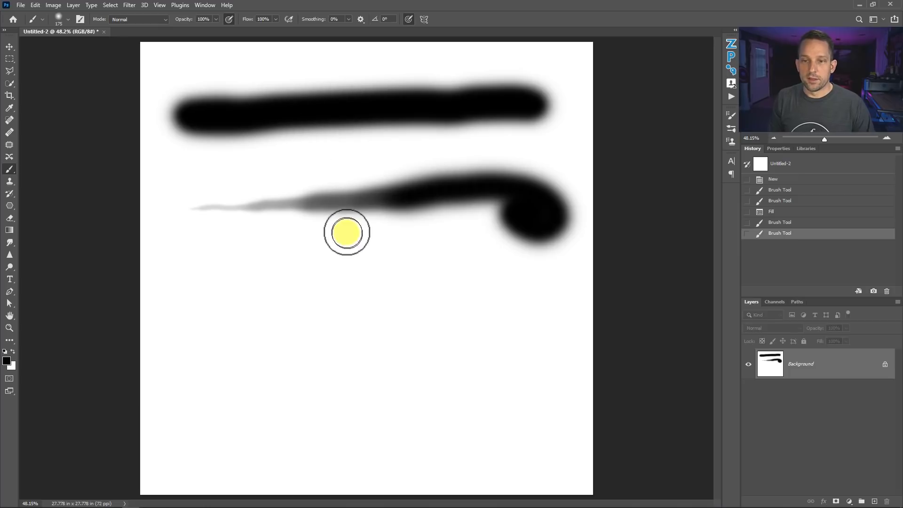
Create a new 2000 x 2000 pixel RGB document at 72 pixels/inch with a white background.
{"action": "left_click", "coordinate": [21, 6]}
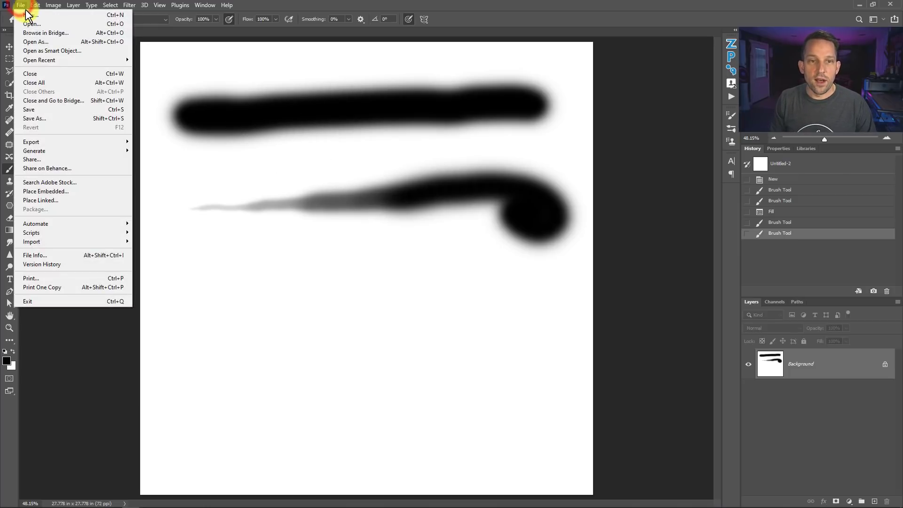
{"action": "left_click", "coordinate": [27, 14]}
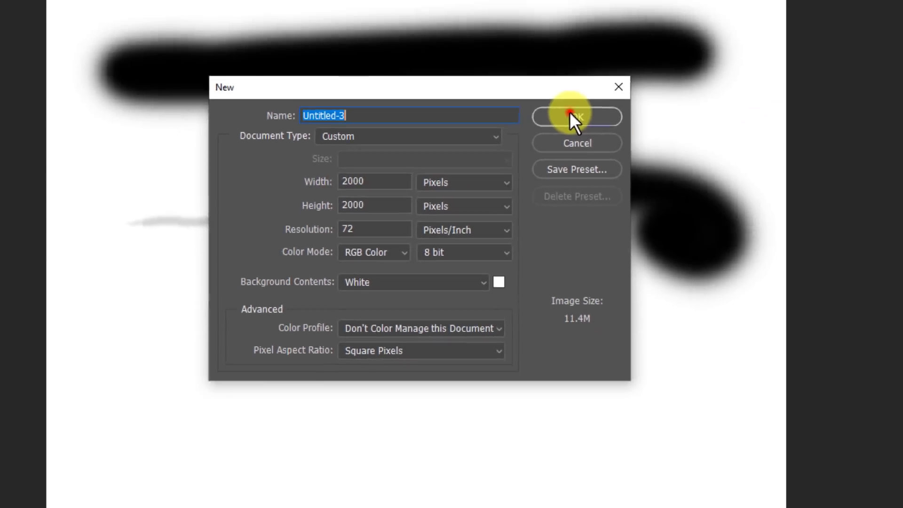
{"action": "left_click", "coordinate": [679, 89]}
{"action": "left_click_drag", "start_coordinate": [273, 42], "coordinate": [355, 36]}
{"action": "key", "text": "ctrl+0"}
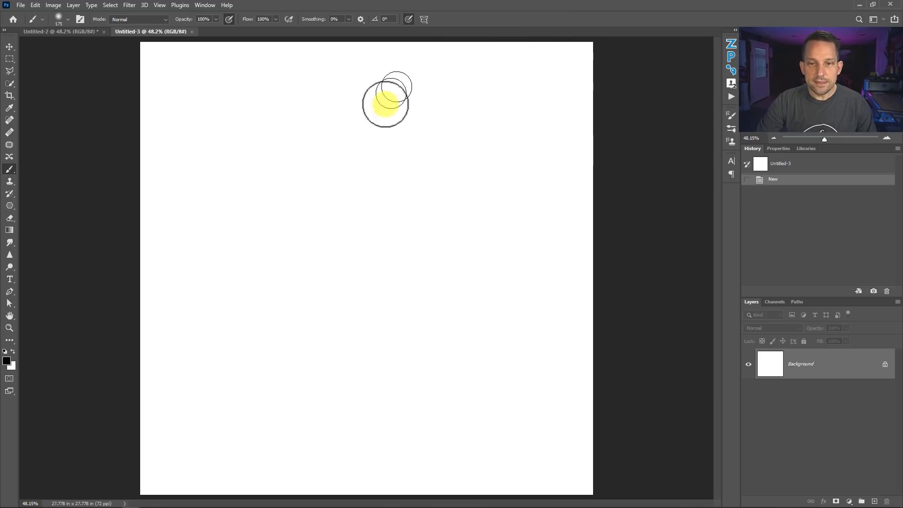
Reset the colors to default black and white and render Clouds over the Background layer.
{"action": "key", "text": "d"}
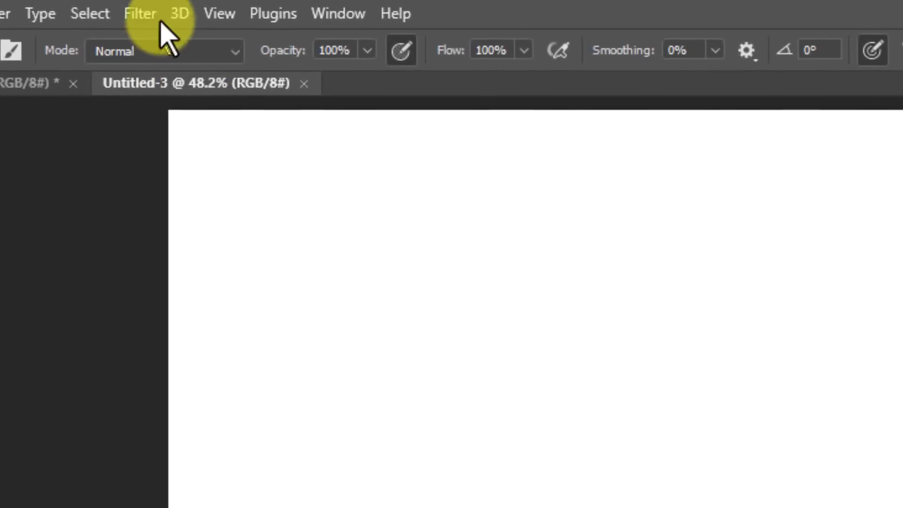
{"action": "left_click", "coordinate": [129, 5]}
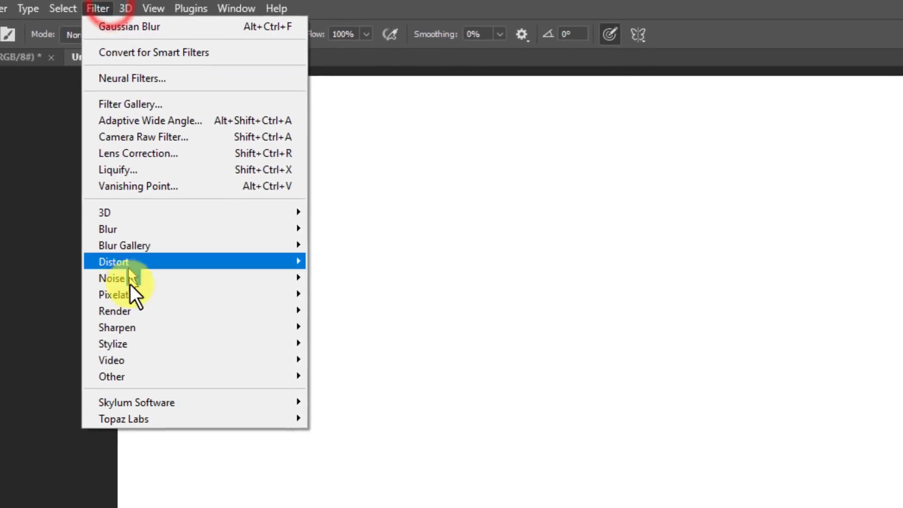
{"action": "mouse_move", "coordinate": [132, 311]}
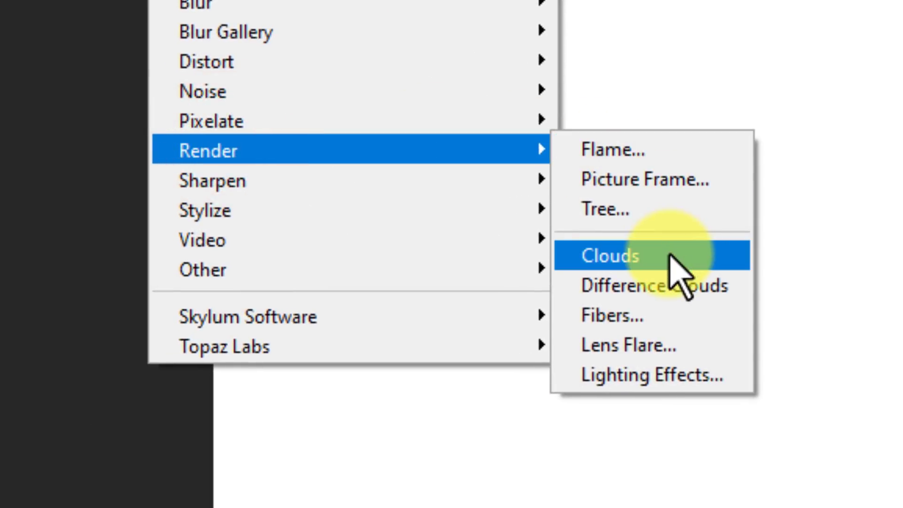
{"action": "left_click", "coordinate": [668, 255]}
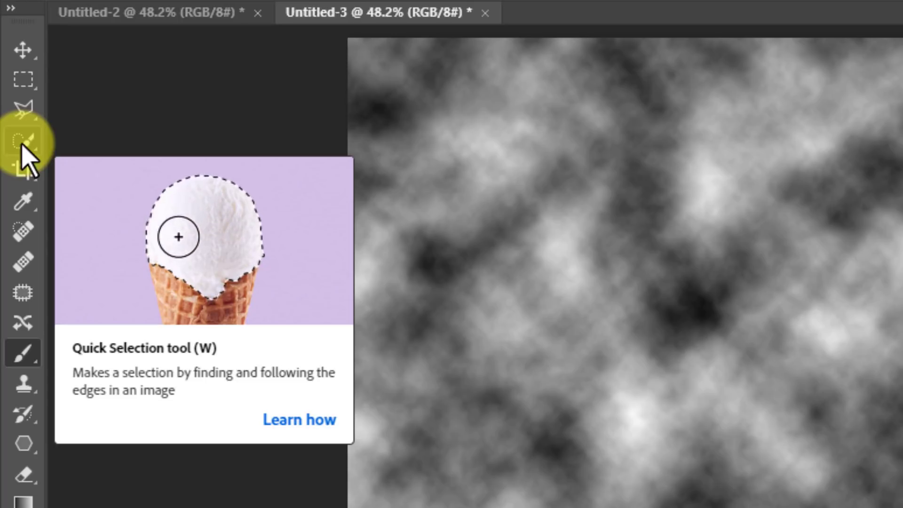
Switch to the Quick Selection tool.
{"action": "right_click", "coordinate": [24, 143]}
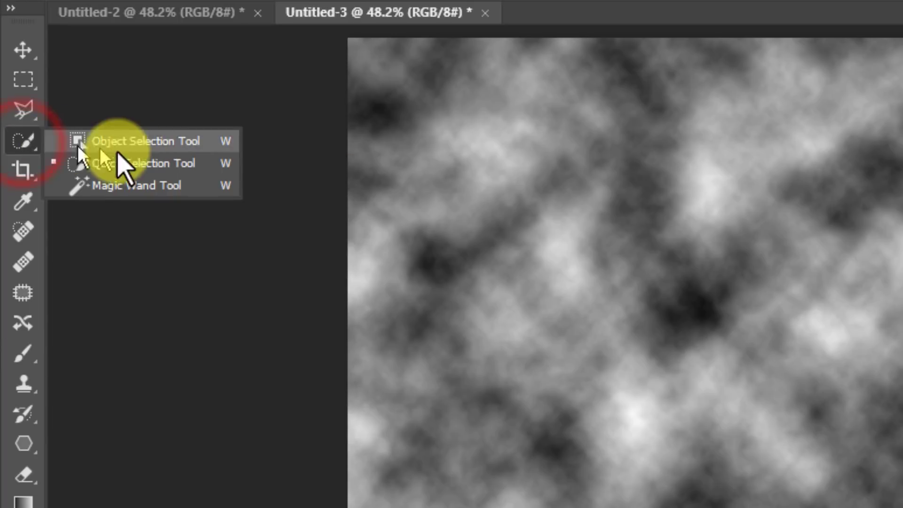
{"action": "left_click", "coordinate": [150, 162]}
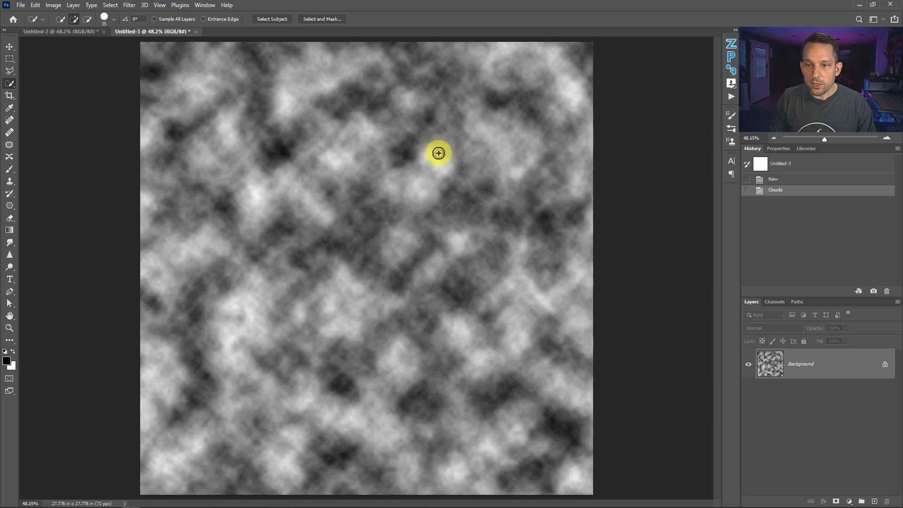
{"action": "mouse_move", "coordinate": [426, 159]}
{"action": "left_mouse_down"}
{"action": "mouse_move", "coordinate": [364, 137]}
{"action": "mouse_move", "coordinate": [342, 145]}
{"action": "mouse_move", "coordinate": [276, 214]}
{"action": "left_mouse_up"}
{"action": "mouse_move", "coordinate": [275, 245]}
{"action": "left_mouse_down"}
{"action": "mouse_move", "coordinate": [294, 271]}
{"action": "mouse_move", "coordinate": [273, 303]}
{"action": "mouse_move", "coordinate": [292, 335]}
{"action": "mouse_move", "coordinate": [334, 309]}
{"action": "mouse_move", "coordinate": [371, 318]}
{"action": "mouse_move", "coordinate": [399, 337]}
{"action": "mouse_move", "coordinate": [398, 366]}
{"action": "mouse_move", "coordinate": [326, 376]}
{"action": "mouse_move", "coordinate": [258, 344]}
{"action": "mouse_move", "coordinate": [261, 269]}
{"action": "mouse_move", "coordinate": [245, 282]}
{"action": "mouse_move", "coordinate": [232, 319]}
{"action": "left_mouse_up"}
{"action": "key", "text": "ctrl+z"}
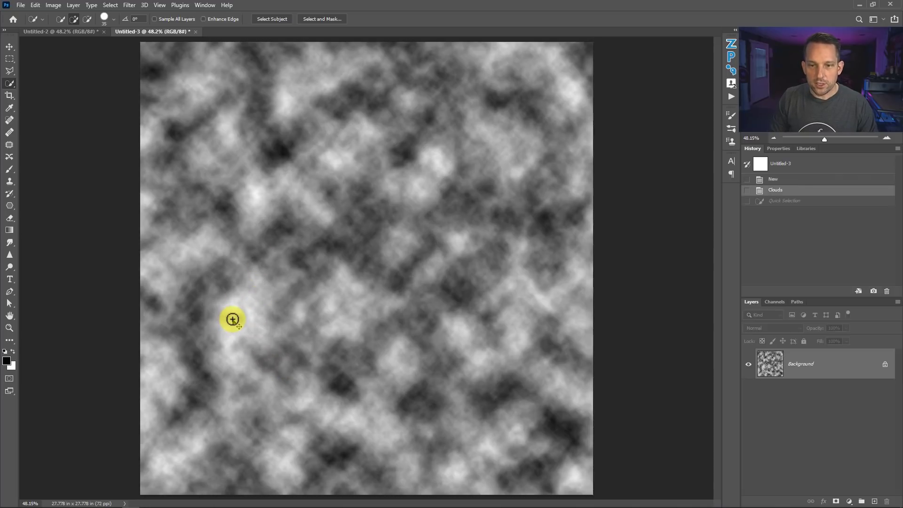
Select a large irregular patch in the middle of the clouds and copy it to a new layer.
{"action": "mouse_move", "coordinate": [373, 165]}
{"action": "left_mouse_down"}
{"action": "mouse_move", "coordinate": [351, 164]}
{"action": "mouse_move", "coordinate": [303, 243]}
{"action": "mouse_move", "coordinate": [349, 313]}
{"action": "mouse_move", "coordinate": [421, 255]}
{"action": "mouse_move", "coordinate": [419, 195]}
{"action": "mouse_move", "coordinate": [389, 167]}
{"action": "mouse_move", "coordinate": [400, 147]}
{"action": "mouse_move", "coordinate": [455, 160]}
{"action": "mouse_move", "coordinate": [475, 228]}
{"action": "mouse_move", "coordinate": [460, 291]}
{"action": "mouse_move", "coordinate": [463, 282]}
{"action": "mouse_move", "coordinate": [468, 304]}
{"action": "mouse_move", "coordinate": [444, 318]}
{"action": "mouse_move", "coordinate": [340, 336]}
{"action": "mouse_move", "coordinate": [316, 329]}
{"action": "mouse_move", "coordinate": [282, 268]}
{"action": "mouse_move", "coordinate": [277, 212]}
{"action": "left_mouse_up"}
{"action": "mouse_move", "coordinate": [278, 209]}
{"action": "left_mouse_down"}
{"action": "mouse_move", "coordinate": [288, 202]}
{"action": "mouse_move", "coordinate": [289, 178]}
{"action": "mouse_move", "coordinate": [267, 212]}
{"action": "mouse_move", "coordinate": [328, 313]}
{"action": "left_mouse_up"}
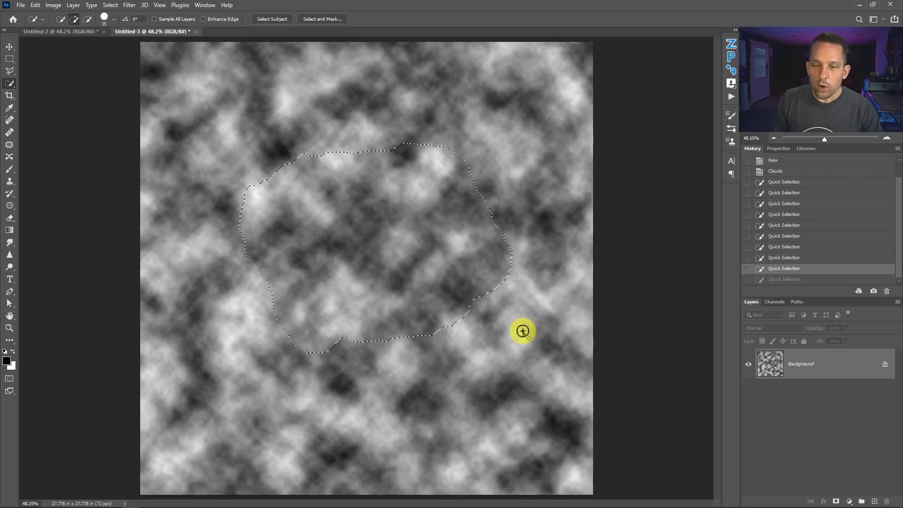
{"action": "key", "text": "ctrl+j"}
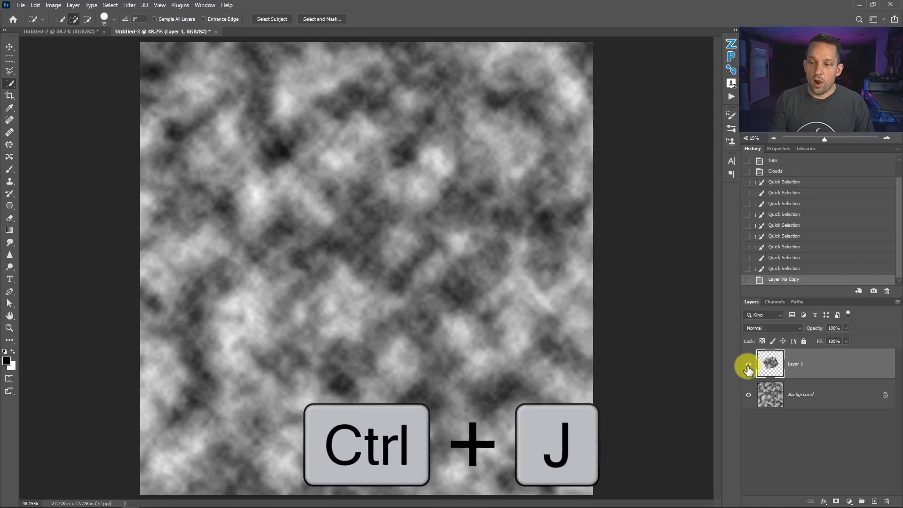
Hide the copied cloud patch, fill the Background layer with white, and show the patch again.
{"action": "left_click", "coordinate": [748, 365]}
{"action": "left_click", "coordinate": [770, 399]}
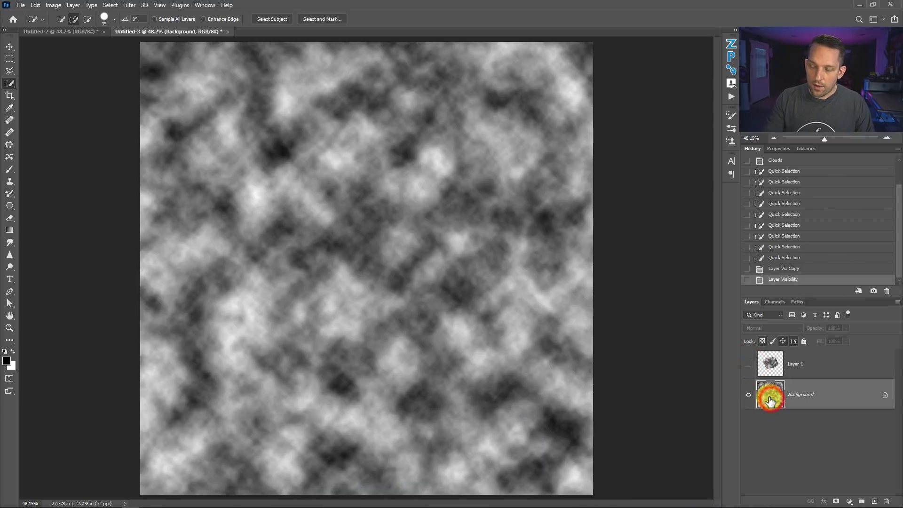
{"action": "key", "text": "shift+F5"}
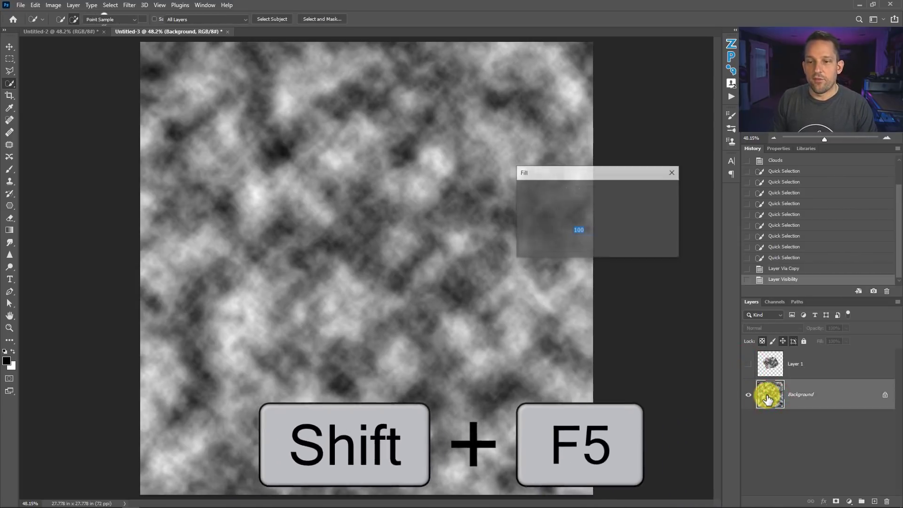
{"action": "key", "text": "Return"}
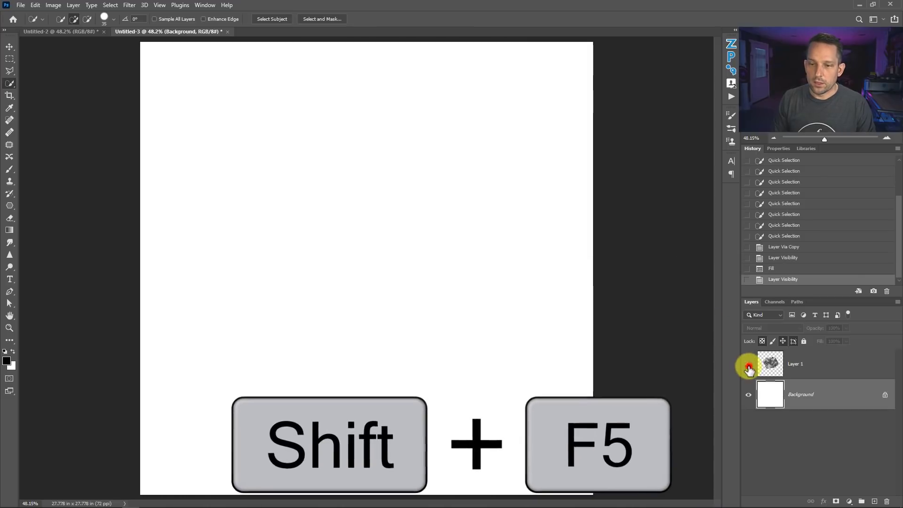
{"action": "left_click", "coordinate": [748, 364]}
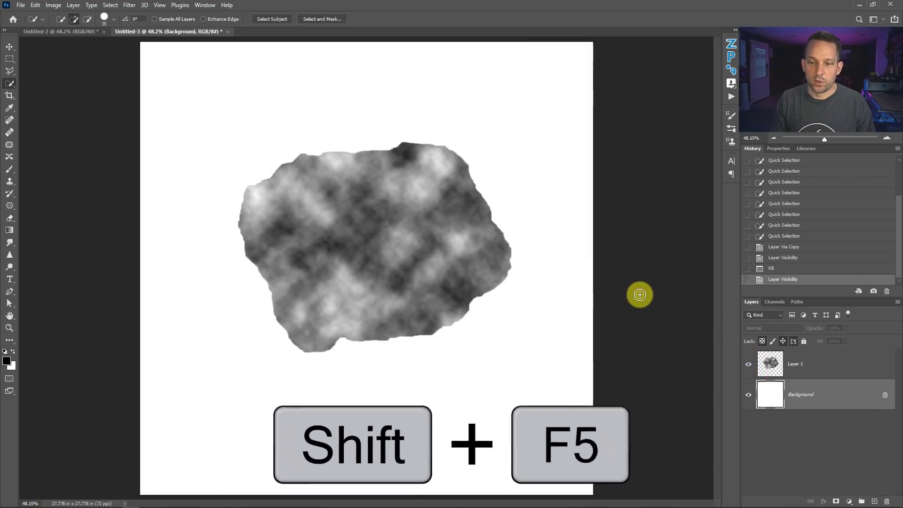
Load the cloud patch's outline as a selection and contract it by 200 pixels.
{"action": "left_click", "coordinate": [771, 361], "text": "ctrl"}
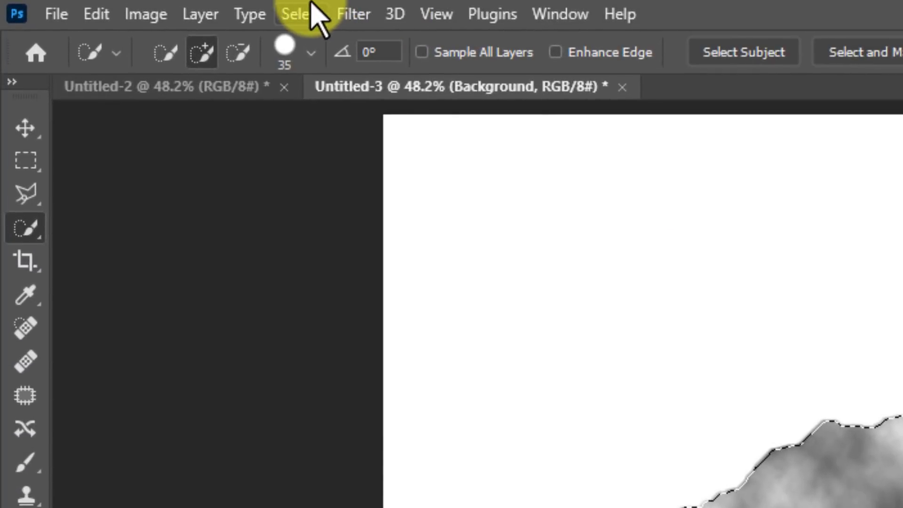
{"action": "left_click", "coordinate": [266, 11]}
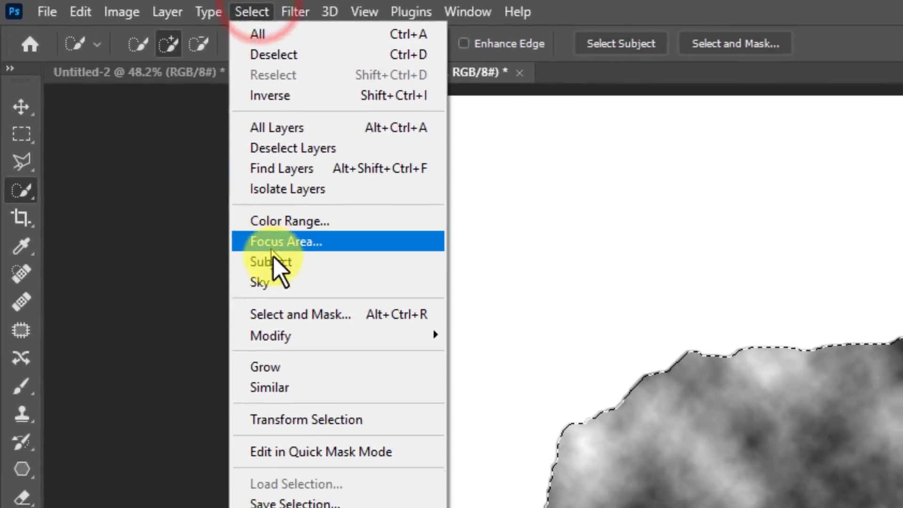
{"action": "mouse_move", "coordinate": [274, 334]}
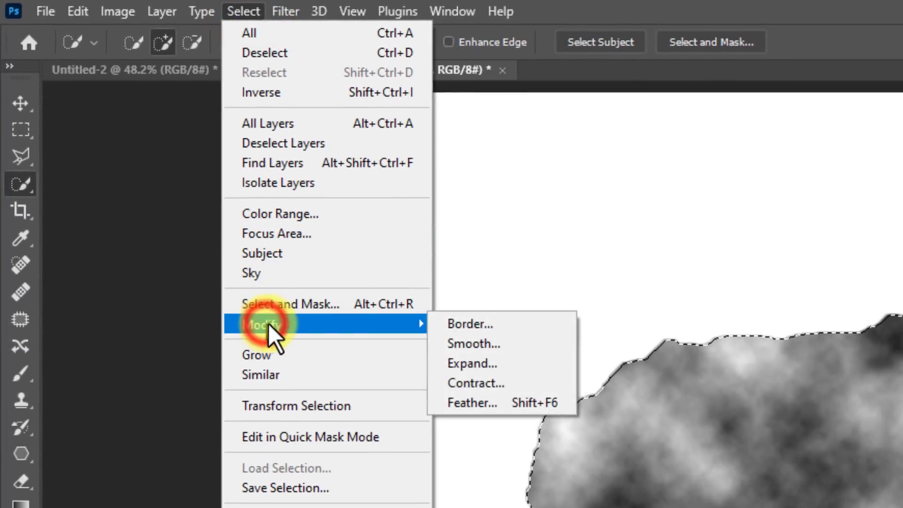
{"action": "left_click", "coordinate": [479, 379]}
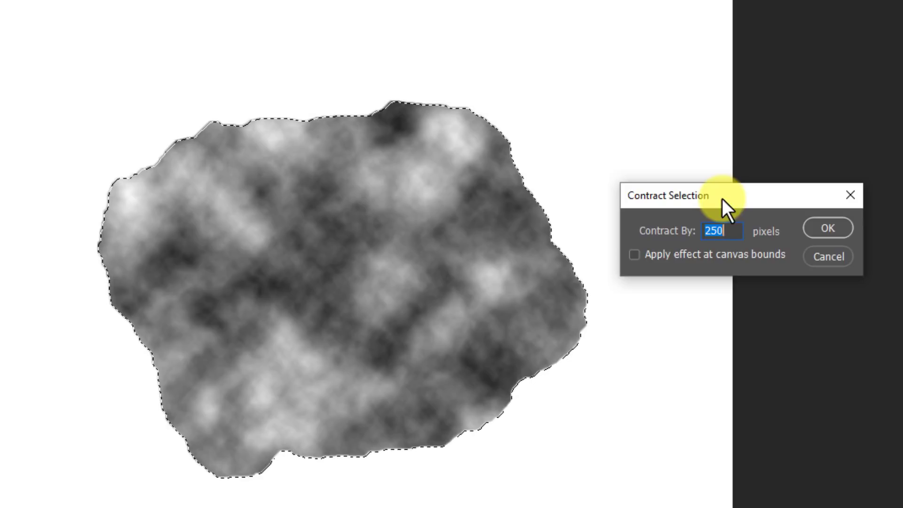
{"action": "type", "text": "200"}
{"action": "key", "text": "Return"}
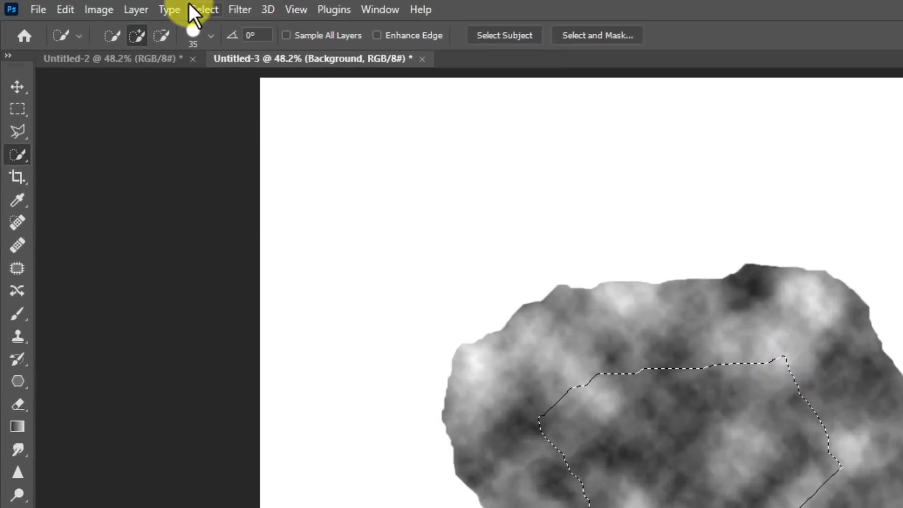
Feather the contracted selection with a radius of 75 pixels.
{"action": "left_click", "coordinate": [110, 5]}
{"action": "left_click", "coordinate": [334, 349]}
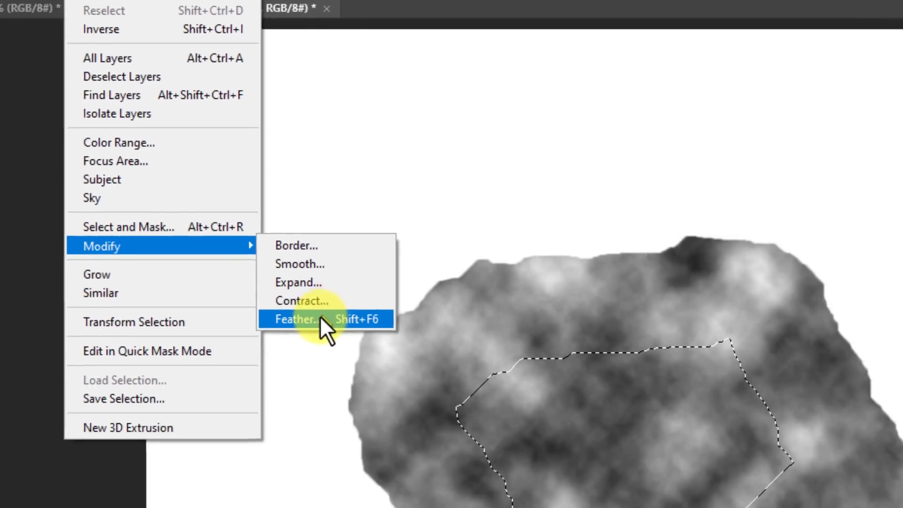
{"action": "left_click", "coordinate": [540, 432]}
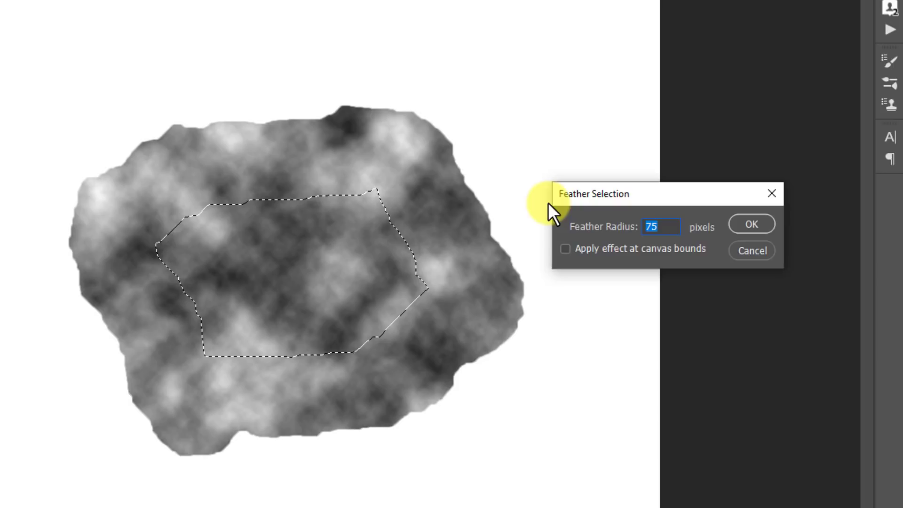
{"action": "key", "text": "Return"}
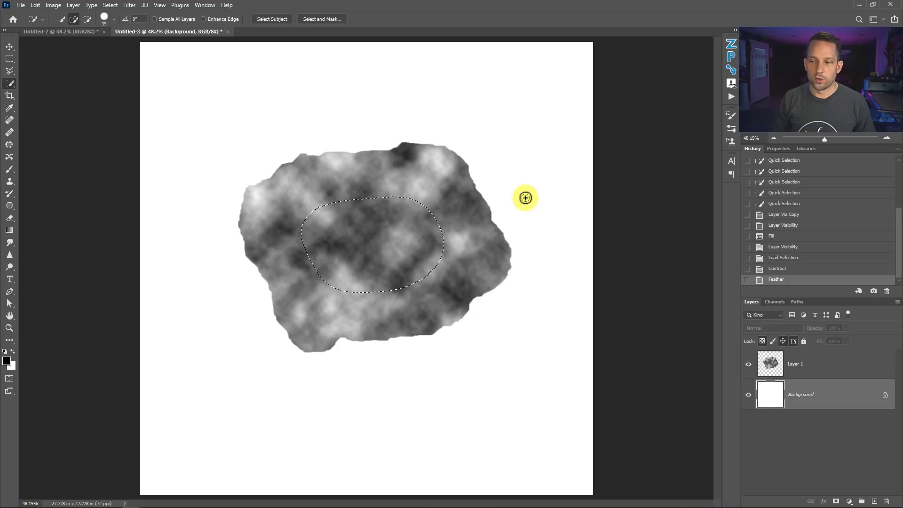
Mask Layer 1 with the feathered selection, inverting the mask and inverting it back.
{"action": "left_click", "coordinate": [774, 368]}
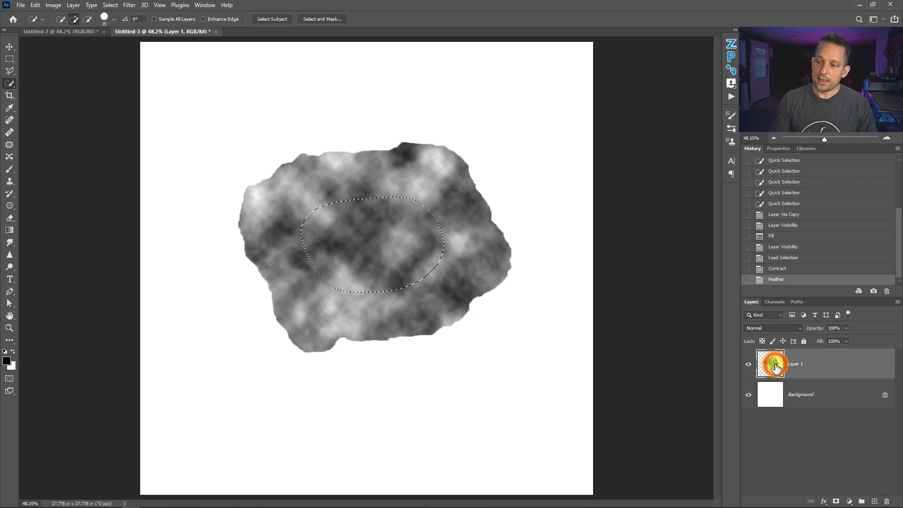
{"action": "left_click", "coordinate": [835, 501]}
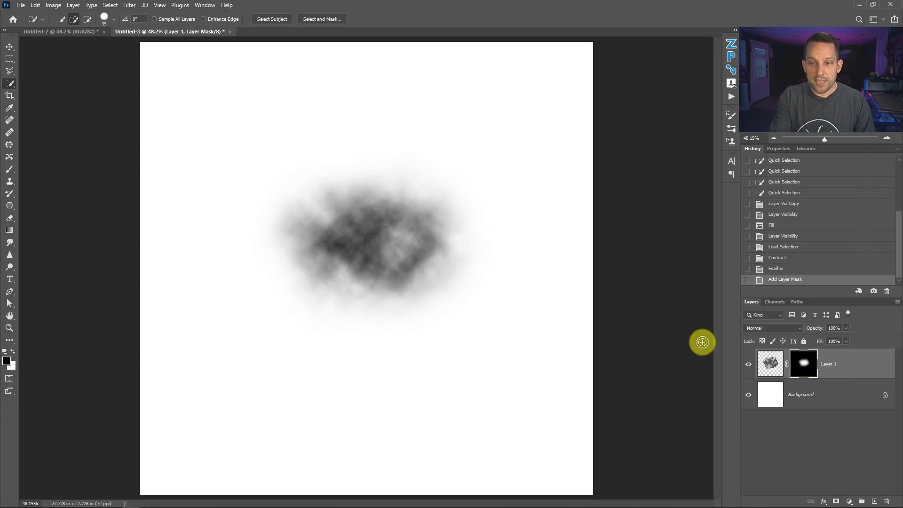
{"action": "key", "text": "ctrl+i"}
{"action": "key", "text": "ctrl+i"}
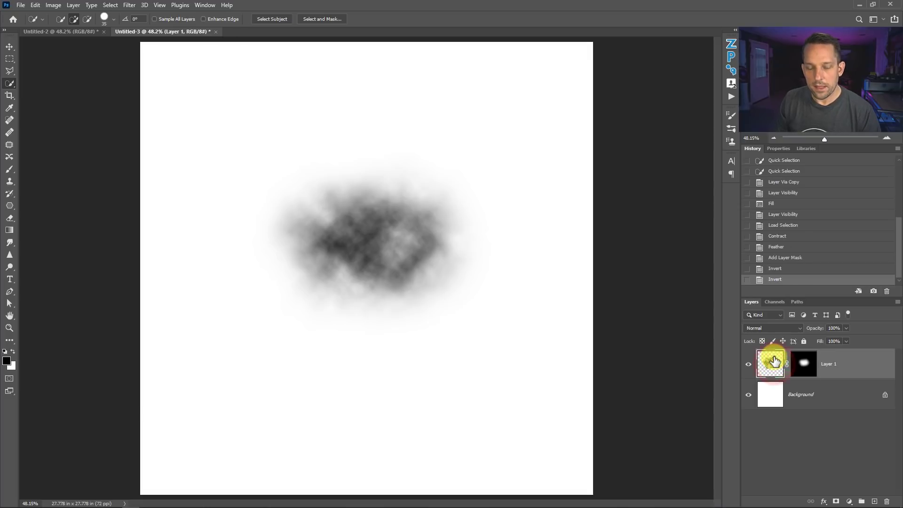
Enlarge the masked cloud patch to about 154% from its center and reposition it slightly on the canvas.
{"action": "key", "text": "ctrl+t"}
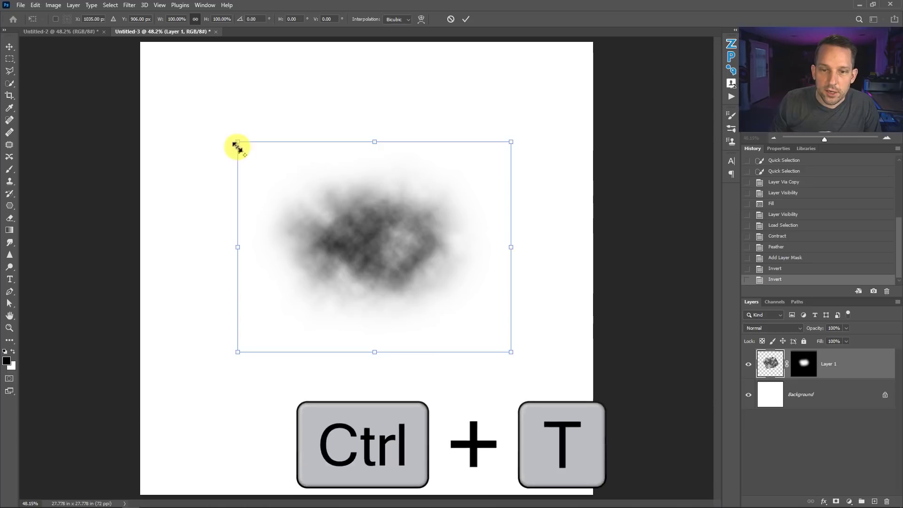
{"action": "left_click_drag", "start_coordinate": [237, 139], "coordinate": [157, 91]}
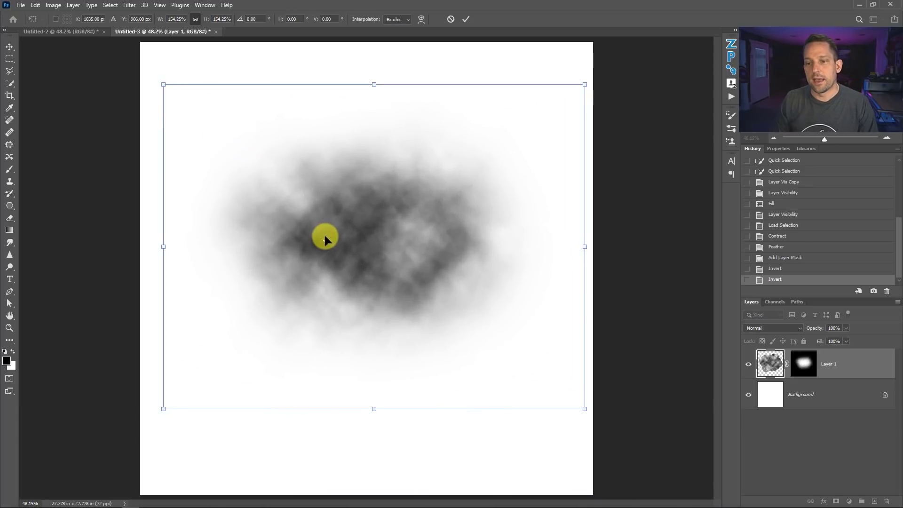
{"action": "key", "text": "Return"}
{"action": "key", "text": "w"}
{"action": "key", "text": "v"}
{"action": "mouse_move", "coordinate": [350, 280]}
{"action": "left_mouse_down"}
{"action": "mouse_move", "coordinate": [358, 284]}
{"action": "mouse_move", "coordinate": [353, 303]}
{"action": "mouse_move", "coordinate": [357, 278]}
{"action": "mouse_move", "coordinate": [350, 297]}
{"action": "mouse_move", "coordinate": [360, 300]}
{"action": "mouse_move", "coordinate": [353, 297]}
{"action": "left_mouse_up"}
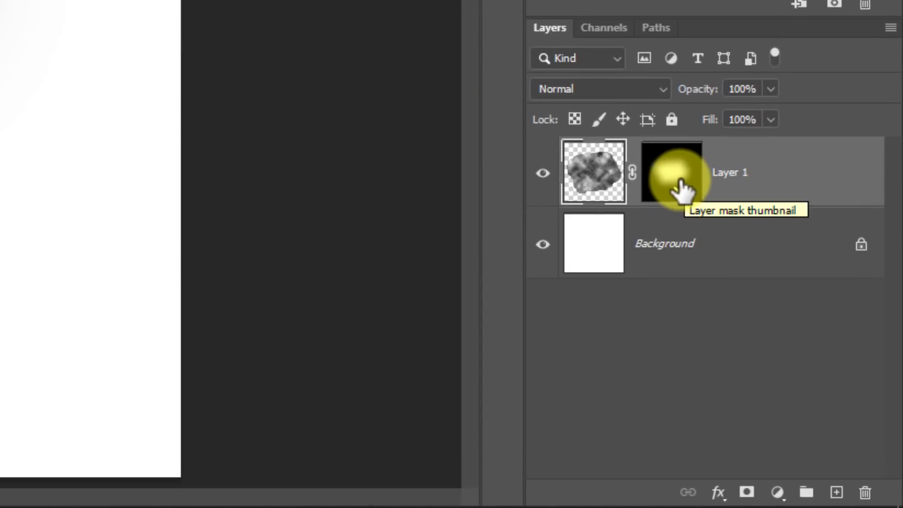
Apply the layer mask permanently to Layer 1.
{"action": "right_click", "coordinate": [682, 190]}
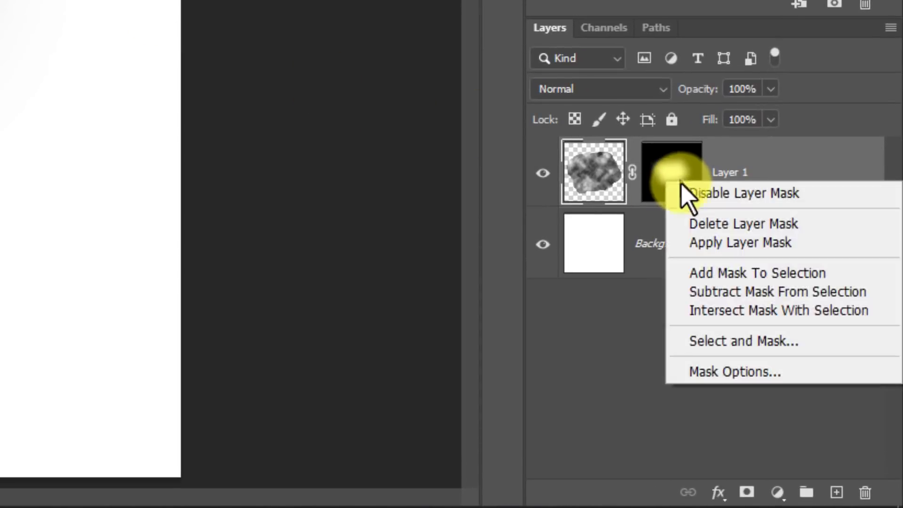
{"action": "left_click", "coordinate": [679, 245]}
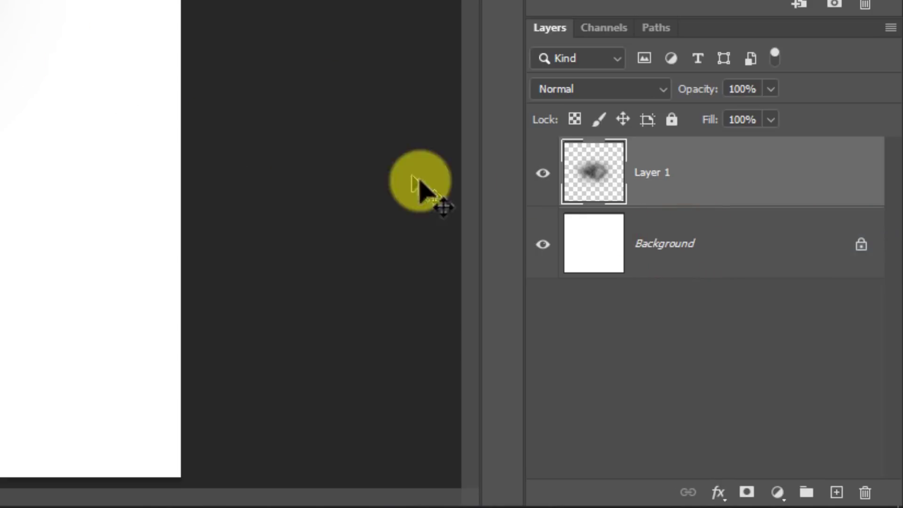
Check the cloud patch with the Background hidden, restore the Background, and define the artwork as a brush preset named Blender Test.
{"action": "left_click", "coordinate": [542, 244]}
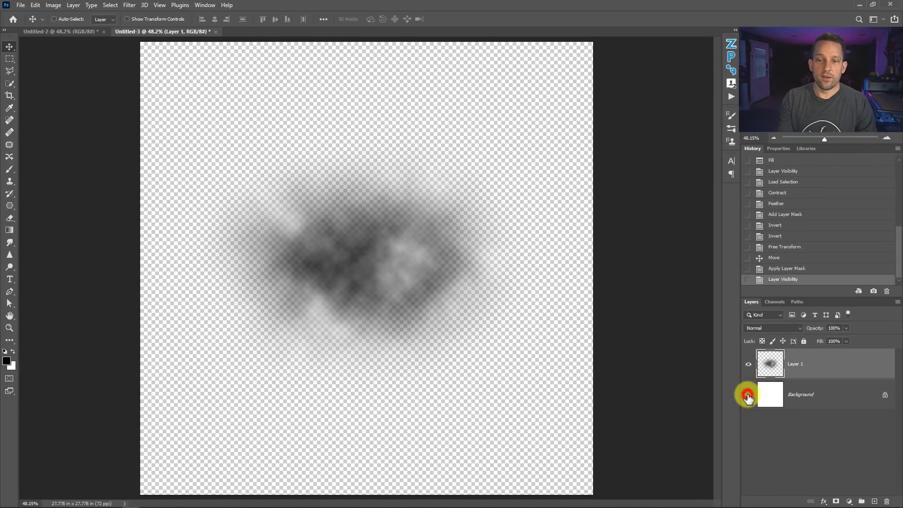
{"action": "left_click", "coordinate": [748, 397]}
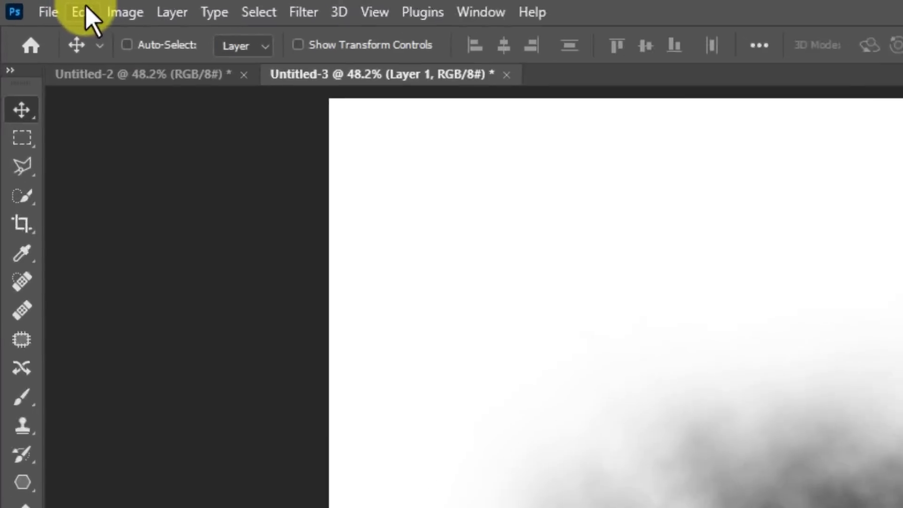
{"action": "left_click", "coordinate": [34, 5]}
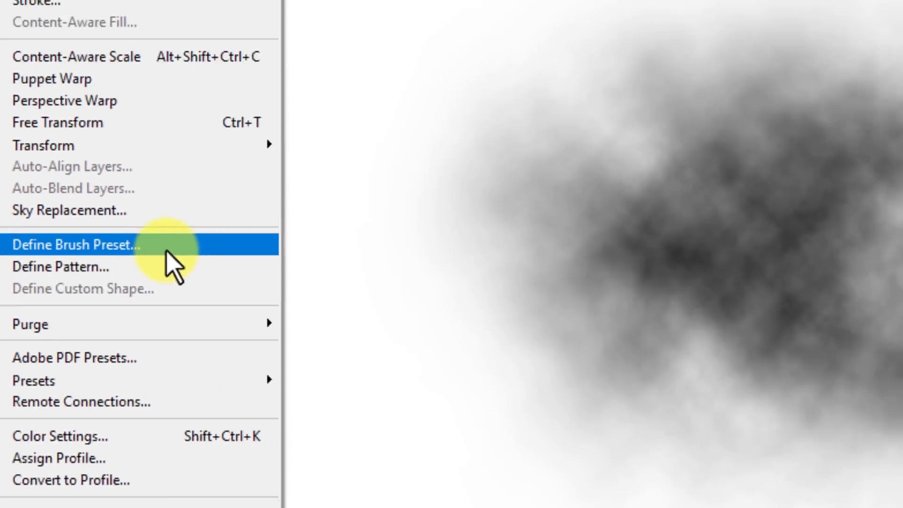
{"action": "left_click", "coordinate": [339, 177]}
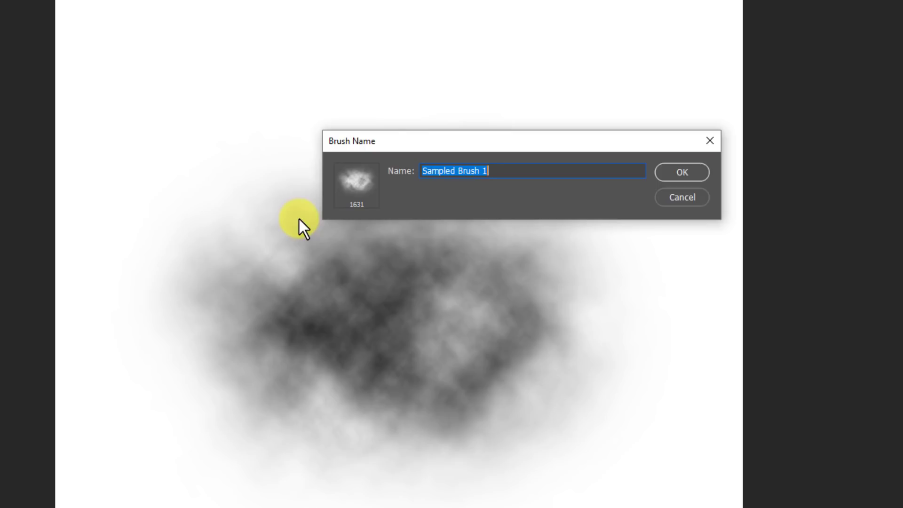
{"action": "type", "text": "Blender Test"}
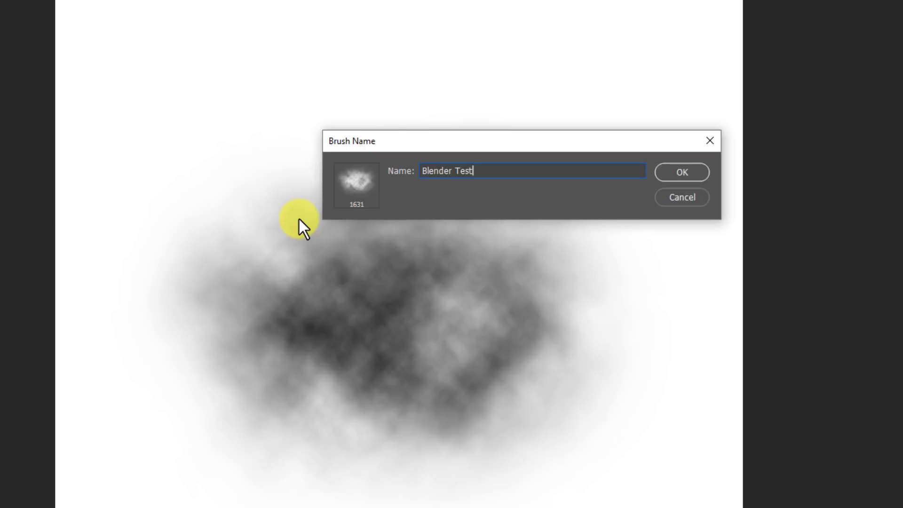
{"action": "key", "text": "Return"}
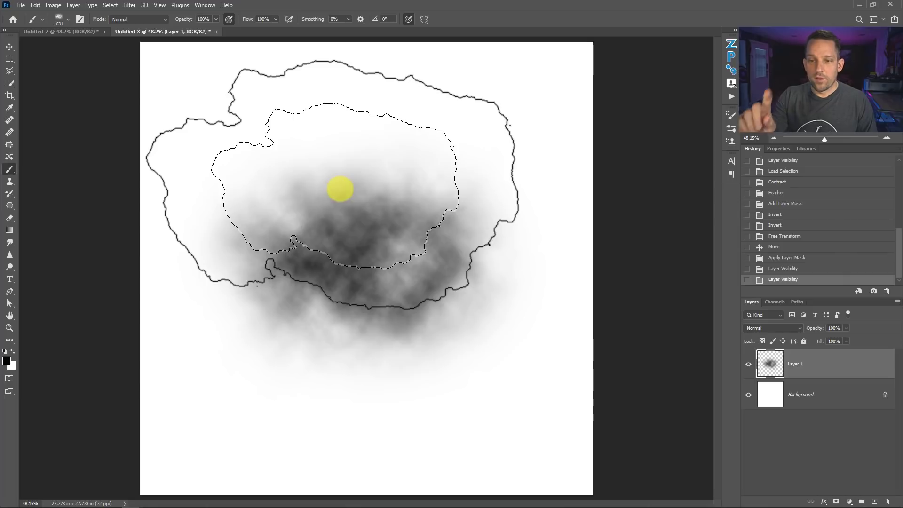
Shrink the Blender Test brush to 700 px and paint a horizontal black test stroke across the upper canvas.
{"action": "right_click", "coordinate": [340, 189]}
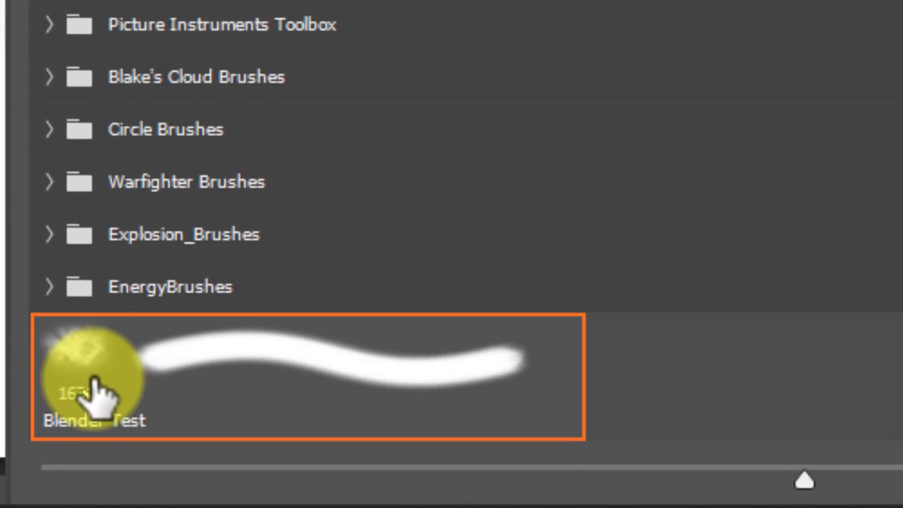
{"action": "left_click", "coordinate": [135, 30]}
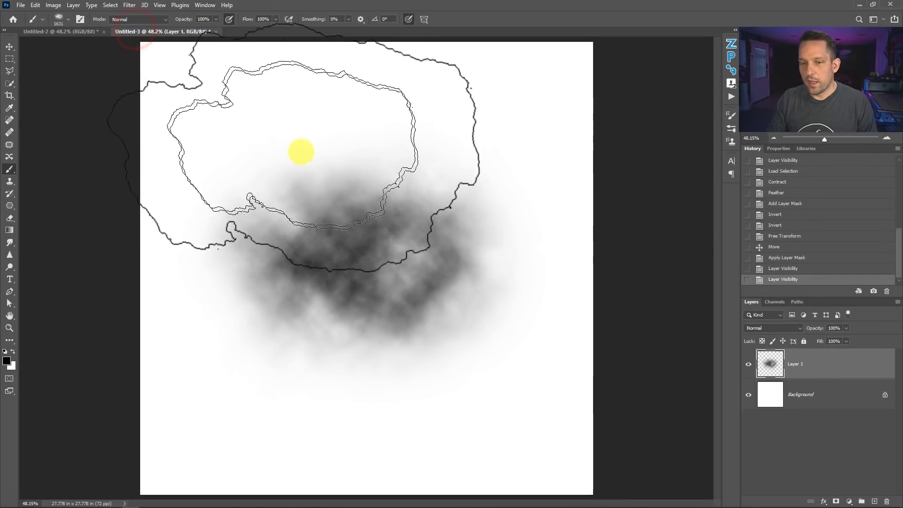
{"action": "key", "text": "bracketleft"}
{"action": "key", "text": "bracketleft"}
{"action": "key", "text": "bracketleft"}
{"action": "key", "text": "bracketleft"}
{"action": "key", "text": "bracketleft"}
{"action": "key", "text": "bracketleft"}
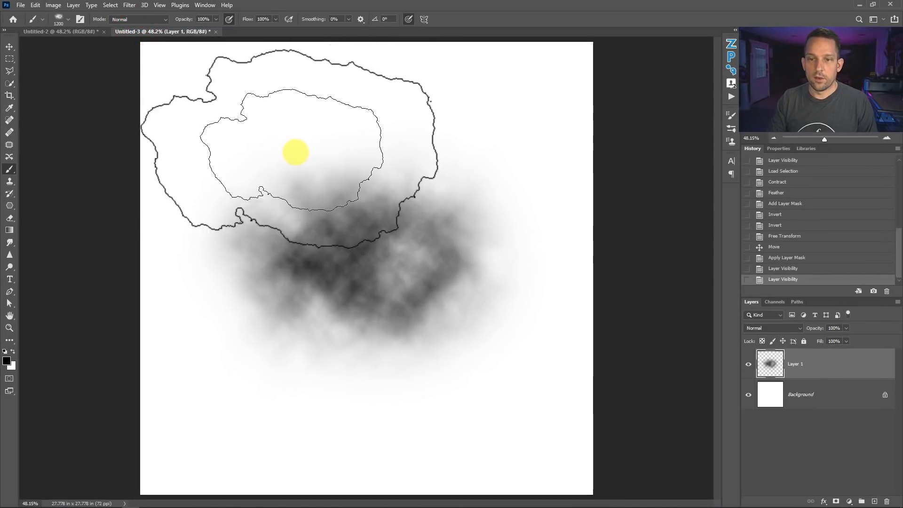
{"action": "key", "text": "bracketleft"}
{"action": "key", "text": "bracketleft"}
{"action": "key", "text": "bracketleft"}
{"action": "key", "text": "bracketleft"}
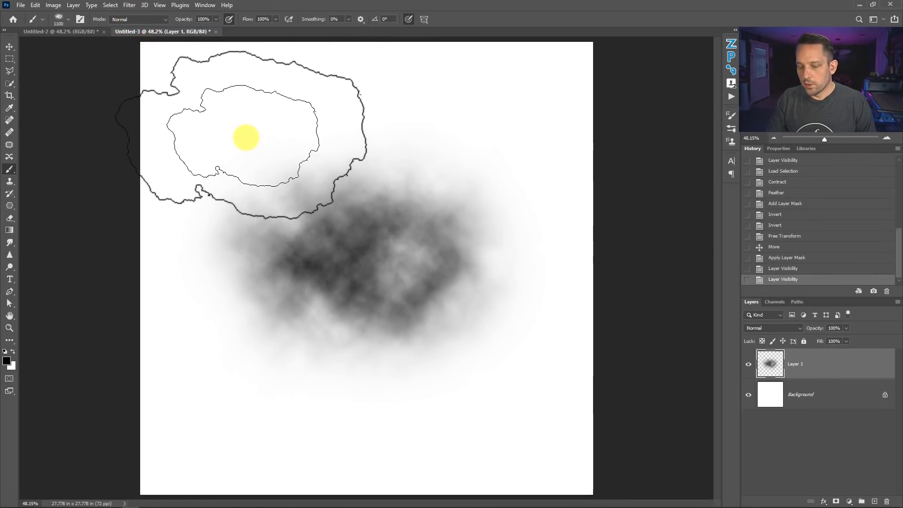
{"action": "left_click", "coordinate": [232, 121]}
{"action": "left_click_drag", "start_coordinate": [232, 122], "coordinate": [491, 124]}
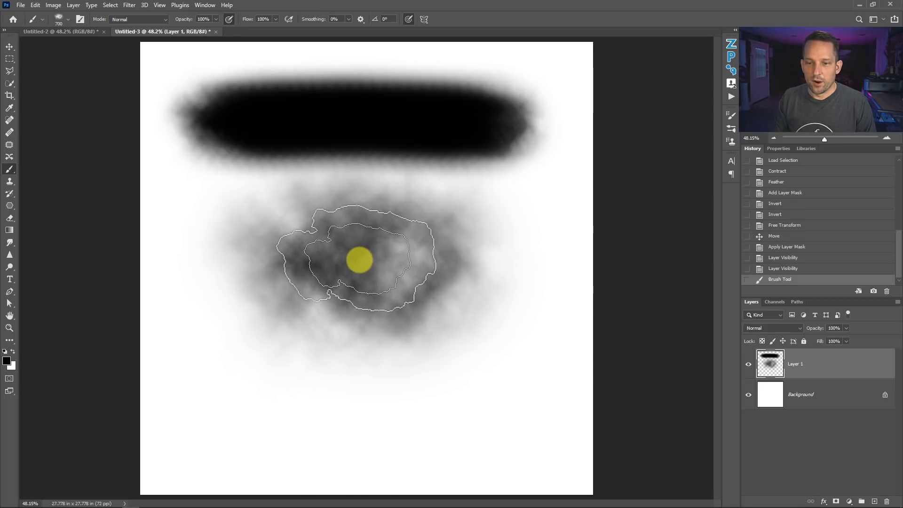
Choose the Soft Round brush at 700 px and paint a horizontal comparison stroke across the cloud patch.
{"action": "right_click", "coordinate": [359, 238]}
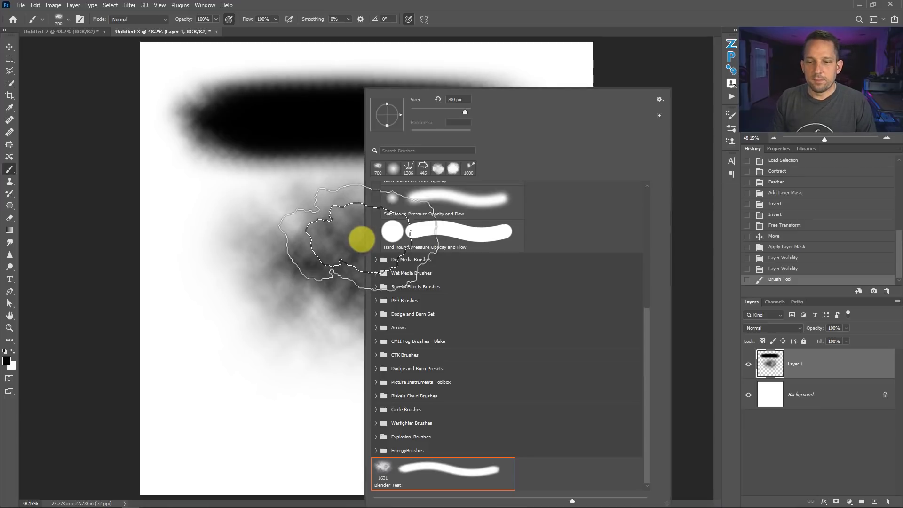
{"action": "scroll", "coordinate": [410, 200], "scroll_direction": "up", "scroll_amount": 4}
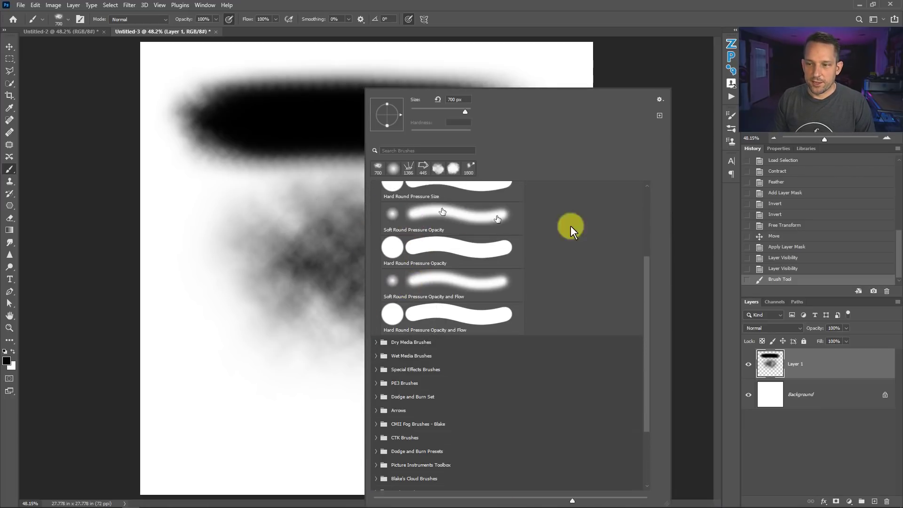
{"action": "left_click", "coordinate": [647, 202]}
{"action": "left_click", "coordinate": [437, 213]}
{"action": "left_click", "coordinate": [484, 1]}
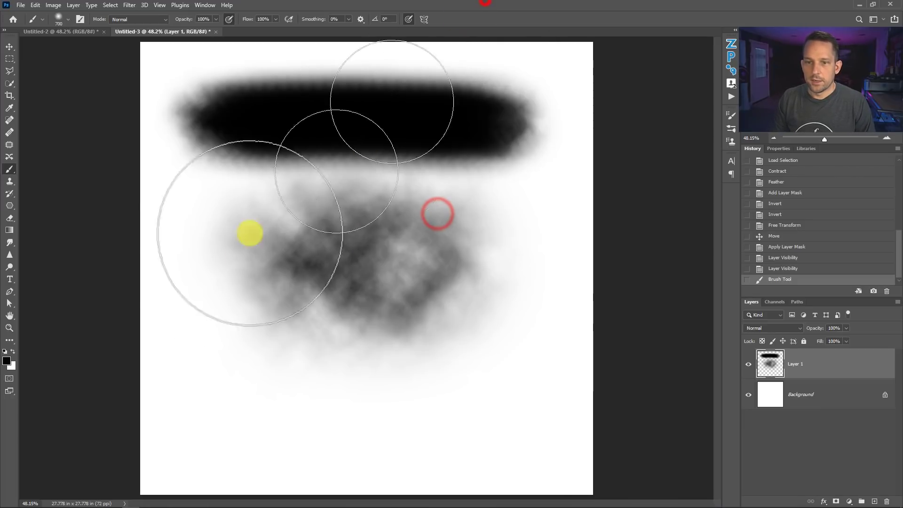
{"action": "left_click_drag", "start_coordinate": [237, 272], "coordinate": [486, 272]}
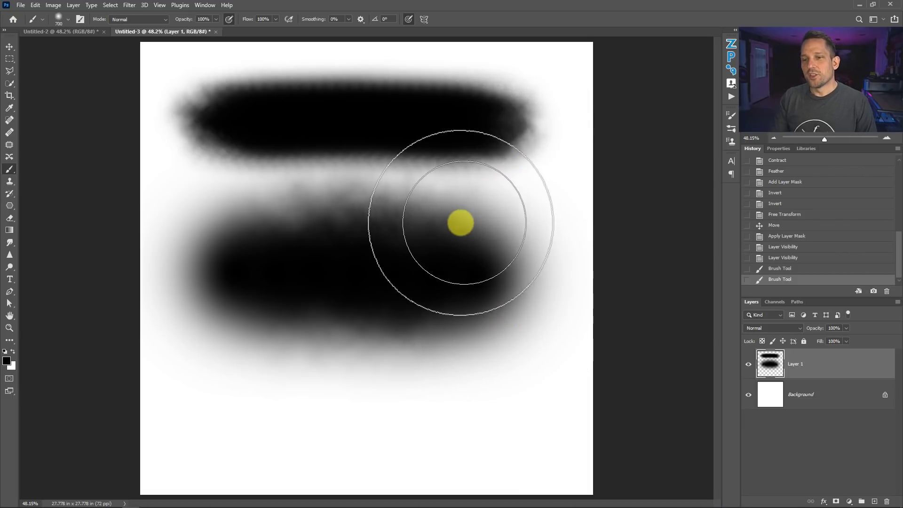
Reselect the Blender Test brush and delete Layer 1 with its test strokes.
{"action": "right_click", "coordinate": [379, 201]}
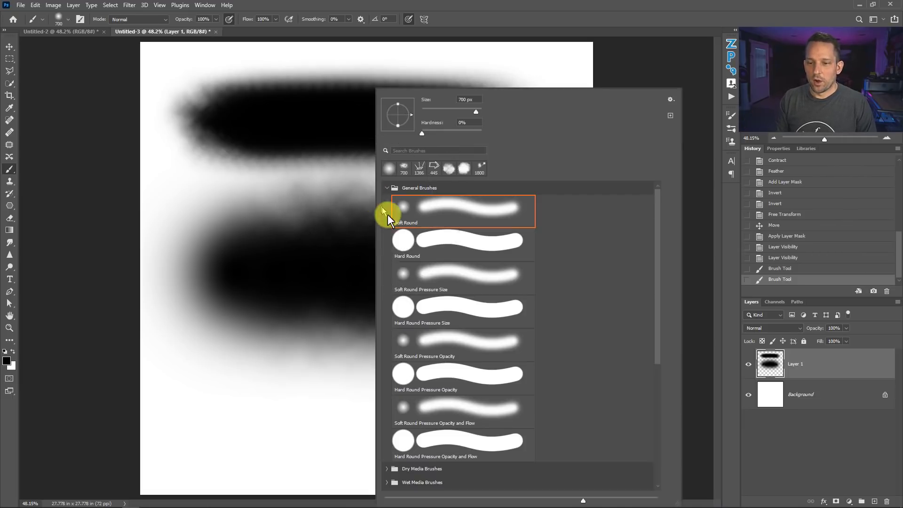
{"action": "scroll", "coordinate": [651, 261], "scroll_direction": "down", "scroll_amount": 1}
{"action": "left_click_drag", "start_coordinate": [656, 252], "coordinate": [678, 402]}
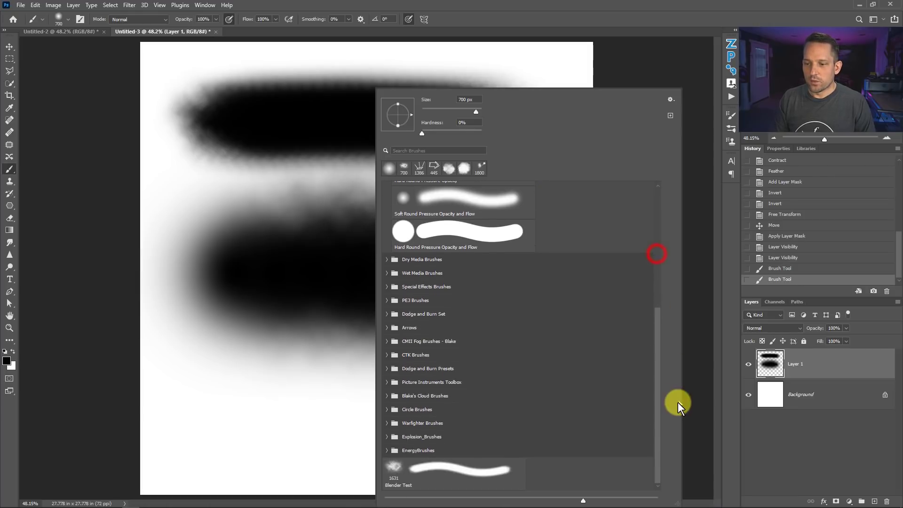
{"action": "left_click", "coordinate": [434, 481]}
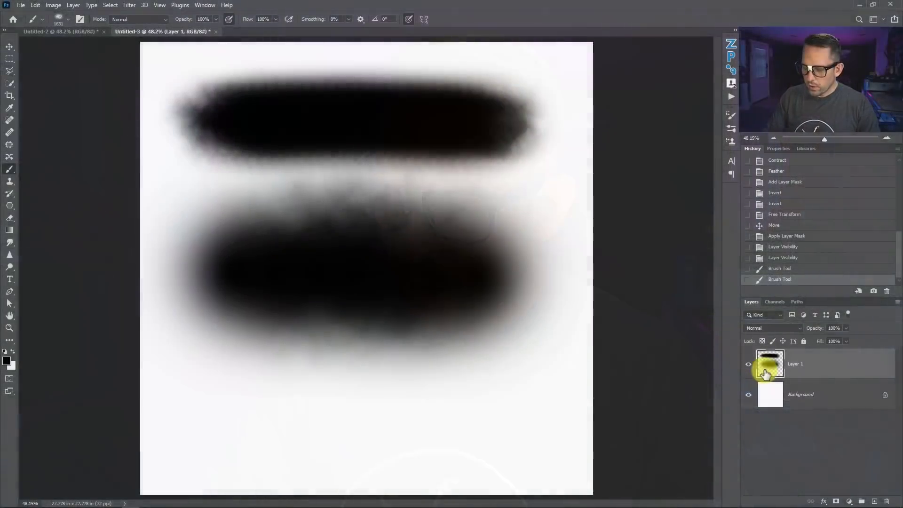
{"action": "key", "text": "Delete"}
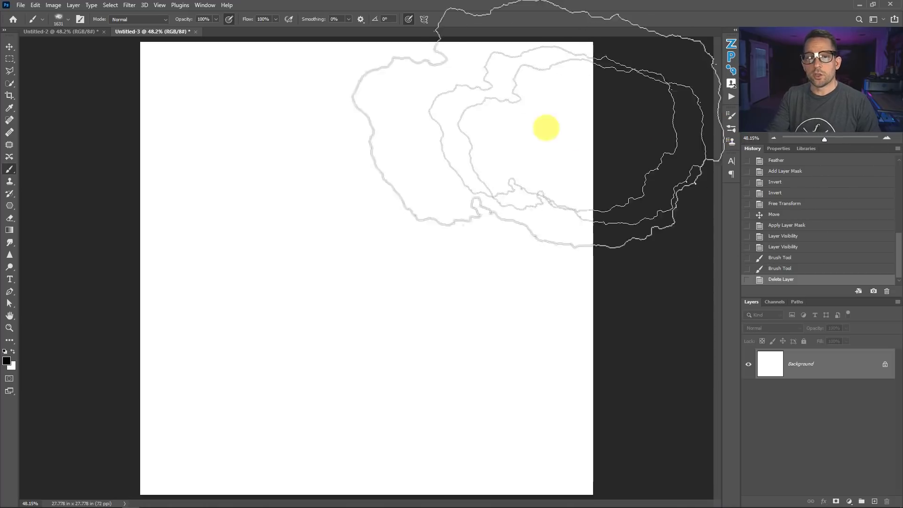
Display the brush settings and set the brush tip size to 1029 px.
{"action": "left_click", "coordinate": [207, 5]}
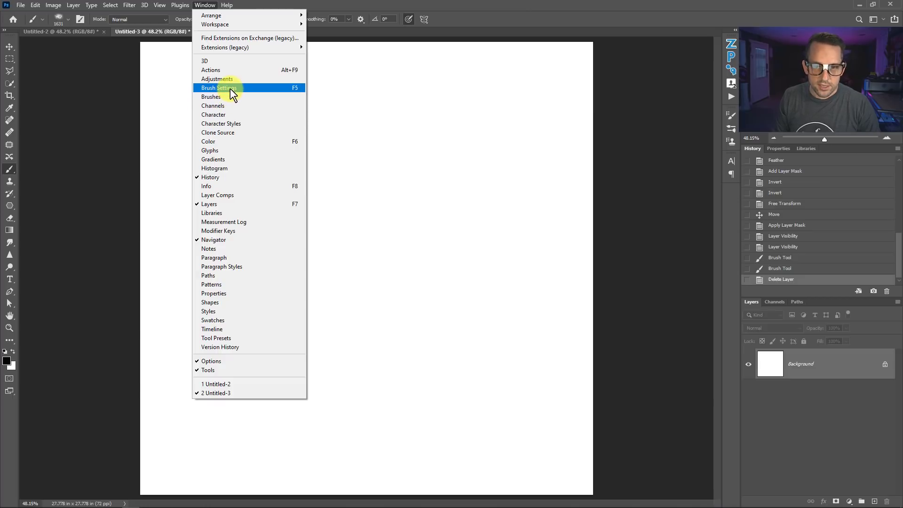
{"action": "left_click", "coordinate": [619, 8]}
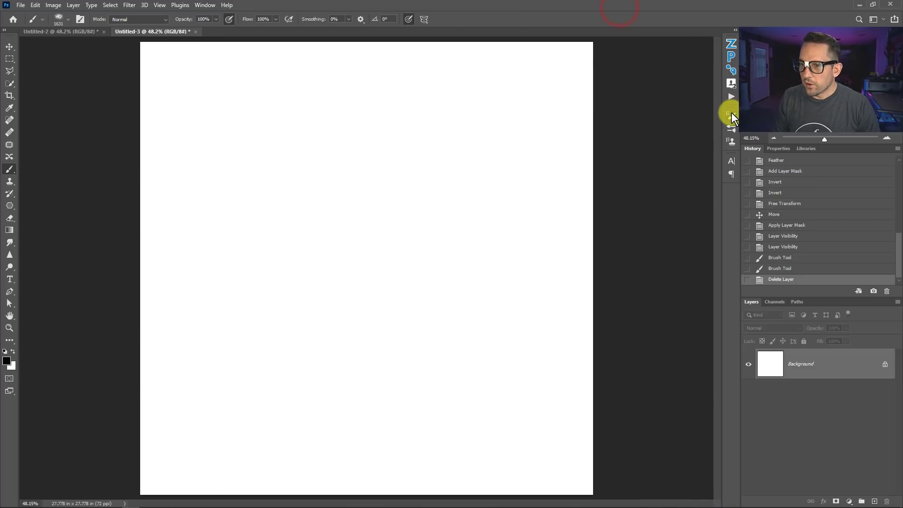
{"action": "left_click", "coordinate": [731, 115]}
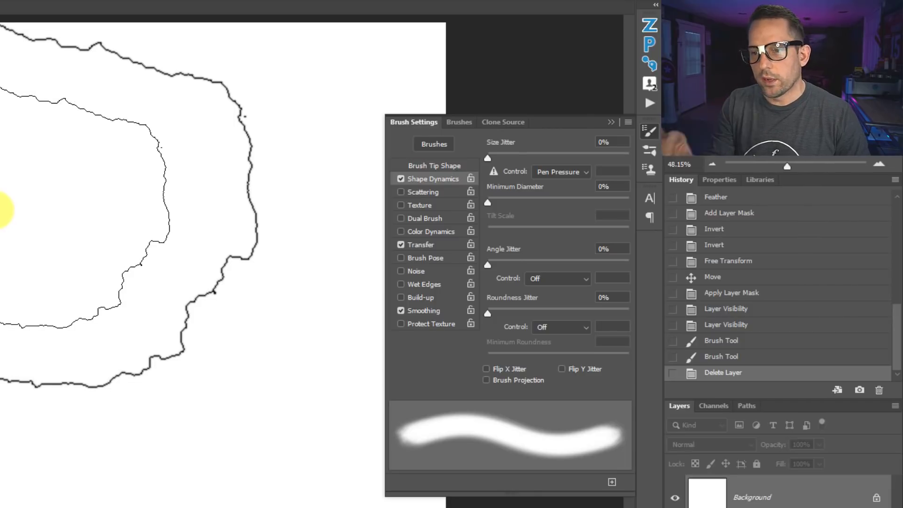
{"action": "left_click", "coordinate": [428, 165]}
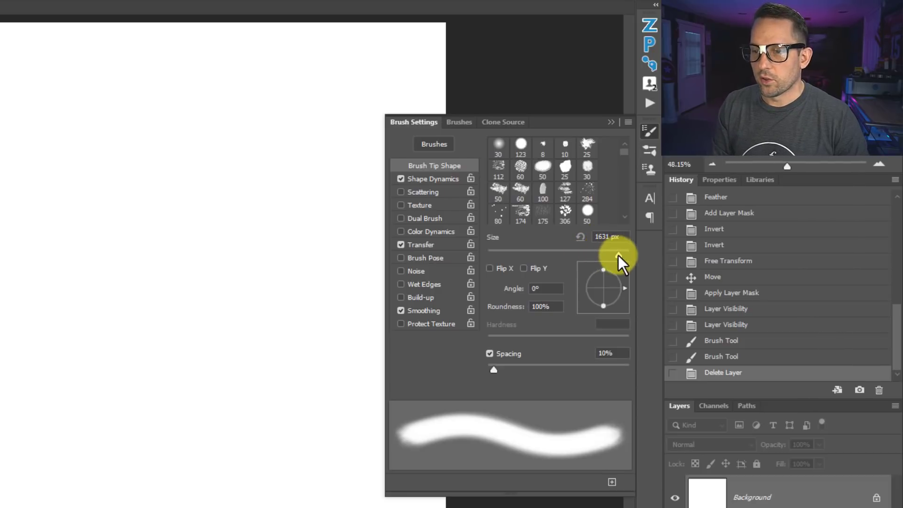
{"action": "left_click_drag", "start_coordinate": [618, 255], "coordinate": [631, 256]}
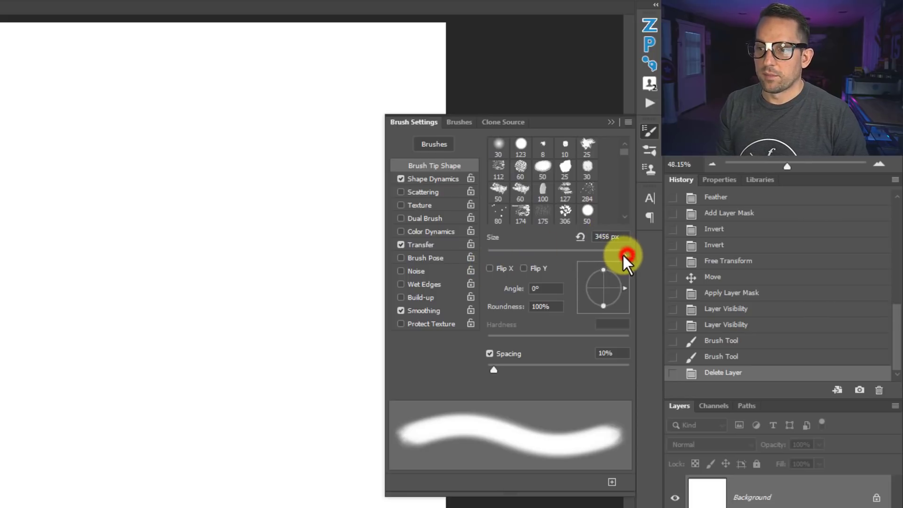
{"action": "left_click_drag", "start_coordinate": [615, 254], "coordinate": [616, 254]}
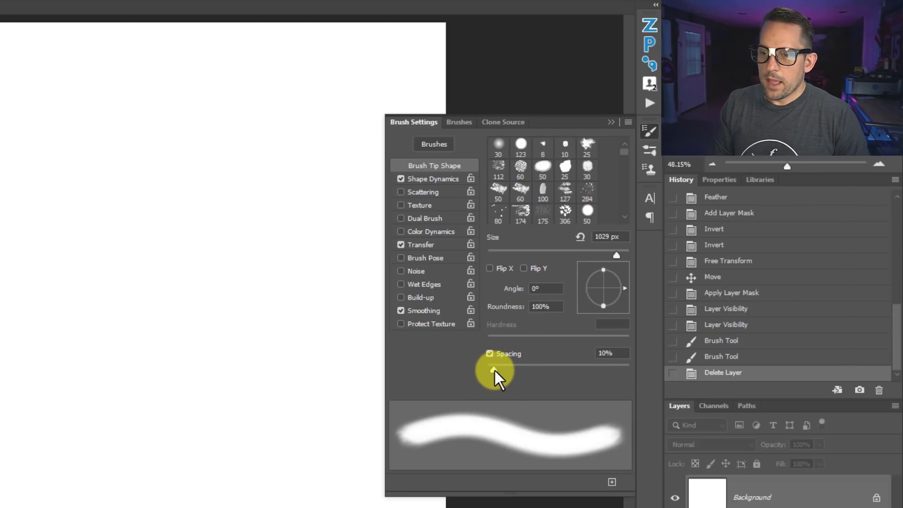
Paint a horizontal stroke along the canvas's upper edge with 93% brush spacing, and reduce the spacing to 13%.
{"action": "left_click_drag", "start_coordinate": [495, 371], "coordinate": [553, 371]}
{"action": "left_click_drag", "start_coordinate": [195, 121], "coordinate": [529, 125]}
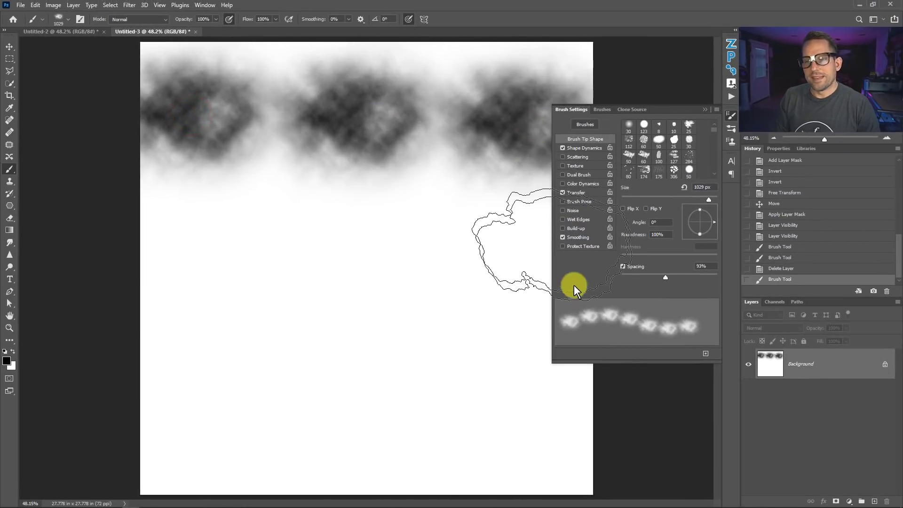
{"action": "left_click_drag", "start_coordinate": [665, 277], "coordinate": [627, 276]}
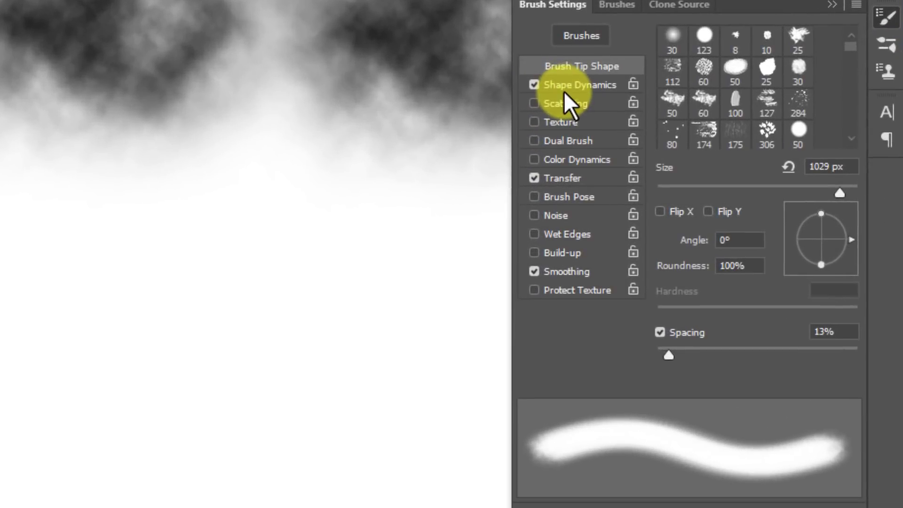
Set the brush's Size Jitter to 100% under Shape Dynamics and paint a horizontal test stroke across the middle of the canvas.
{"action": "left_click", "coordinate": [576, 142]}
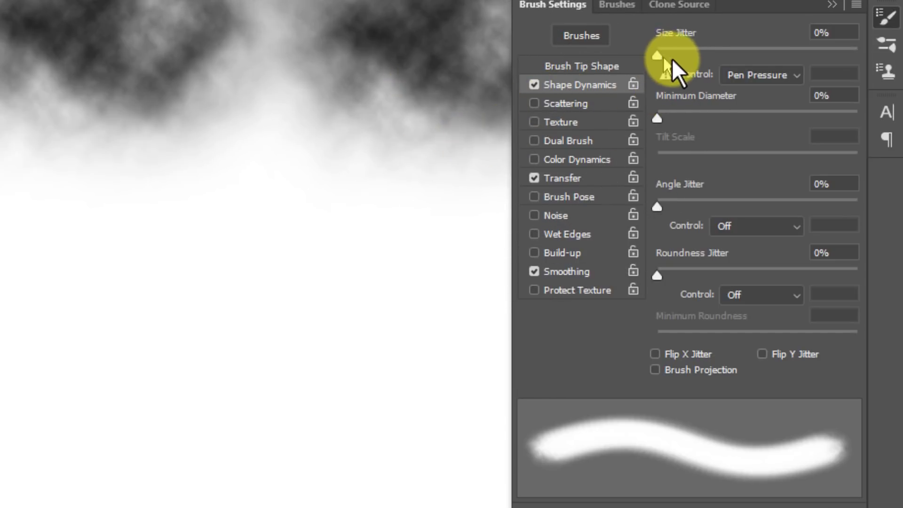
{"action": "left_click_drag", "start_coordinate": [657, 55], "coordinate": [889, 77]}
{"action": "mouse_move", "coordinate": [218, 217]}
{"action": "left_mouse_down"}
{"action": "mouse_move", "coordinate": [179, 249]}
{"action": "mouse_move", "coordinate": [421, 250]}
{"action": "mouse_move", "coordinate": [453, 248]}
{"action": "mouse_move", "coordinate": [450, 241]}
{"action": "left_mouse_up"}
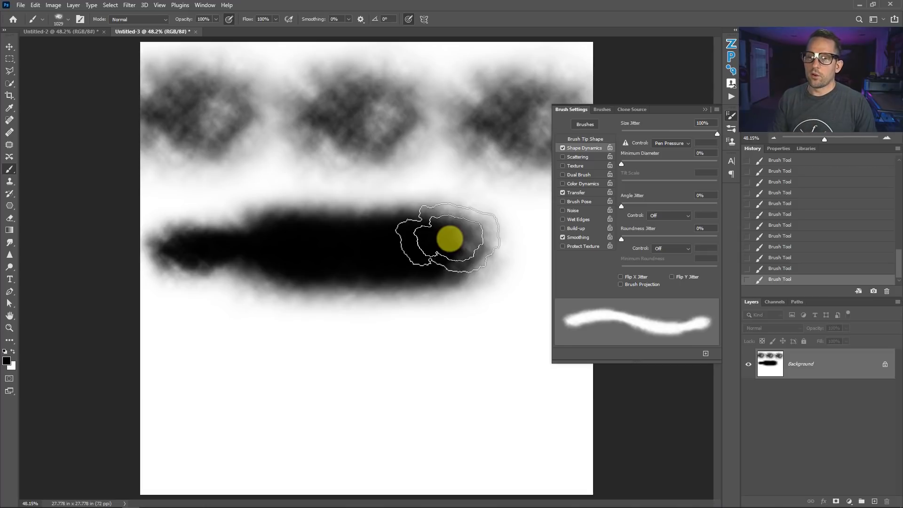
Set Size Jitter to 7% and Angle Jitter to 98%, and paint a thinner horizontal stroke with a reduced brush below the others.
{"action": "left_click", "coordinate": [627, 130]}
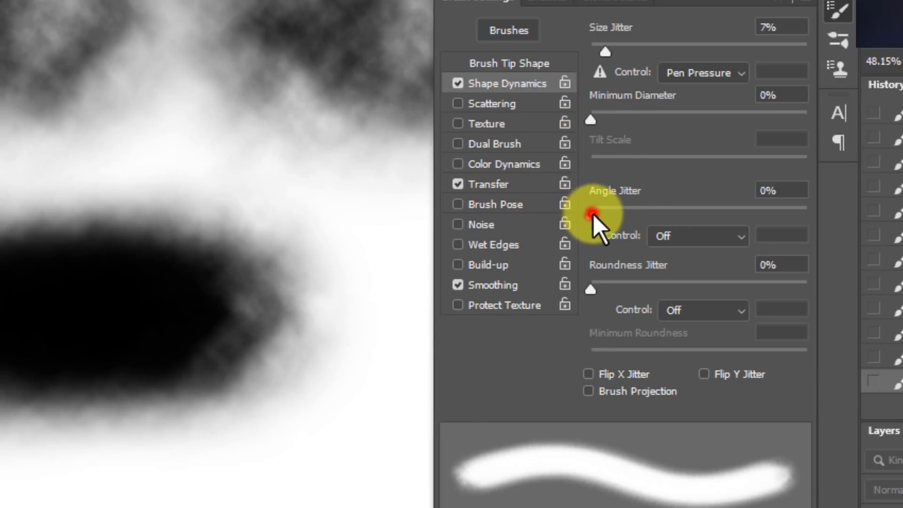
{"action": "left_click_drag", "start_coordinate": [591, 214], "coordinate": [804, 201]}
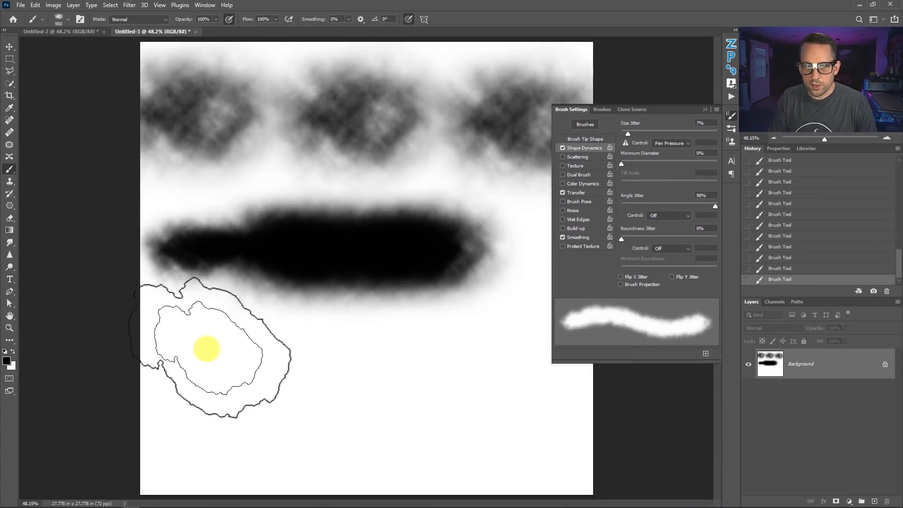
{"action": "key", "text": "bracketleft"}
{"action": "key", "text": "bracketleft"}
{"action": "key", "text": "bracketleft"}
{"action": "key", "text": "bracketleft"}
{"action": "key", "text": "bracketleft"}
{"action": "key", "text": "bracketleft"}
{"action": "key", "text": "bracketleft"}
{"action": "key", "text": "bracketleft"}
{"action": "key", "text": "bracketleft"}
{"action": "left_click_drag", "start_coordinate": [184, 343], "coordinate": [517, 340]}
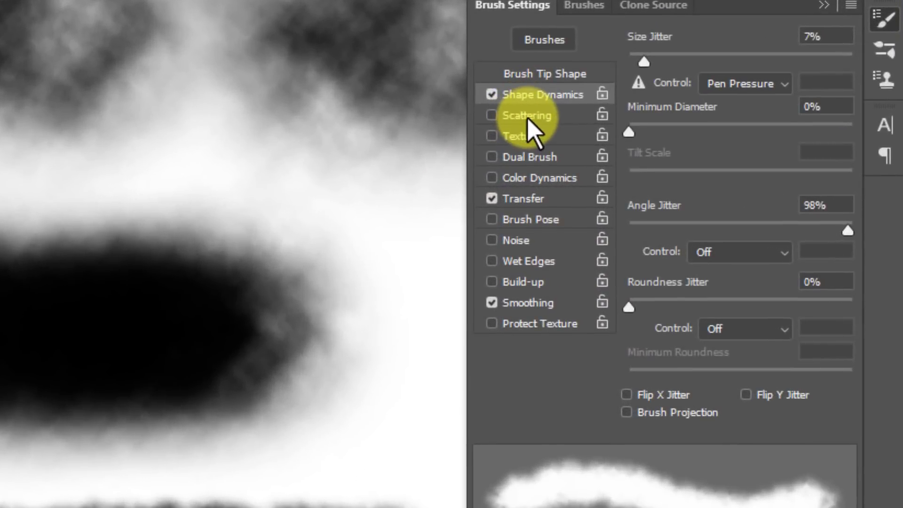
Try scattering the brush at 338%, return Scatter to 0% and disable Scattering.
{"action": "left_click", "coordinate": [525, 115]}
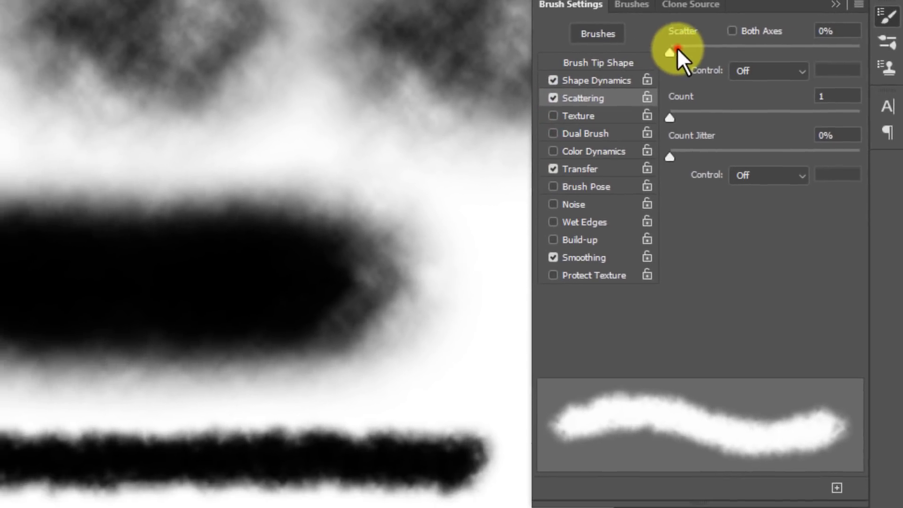
{"action": "left_click_drag", "start_coordinate": [648, 57], "coordinate": [720, 62]}
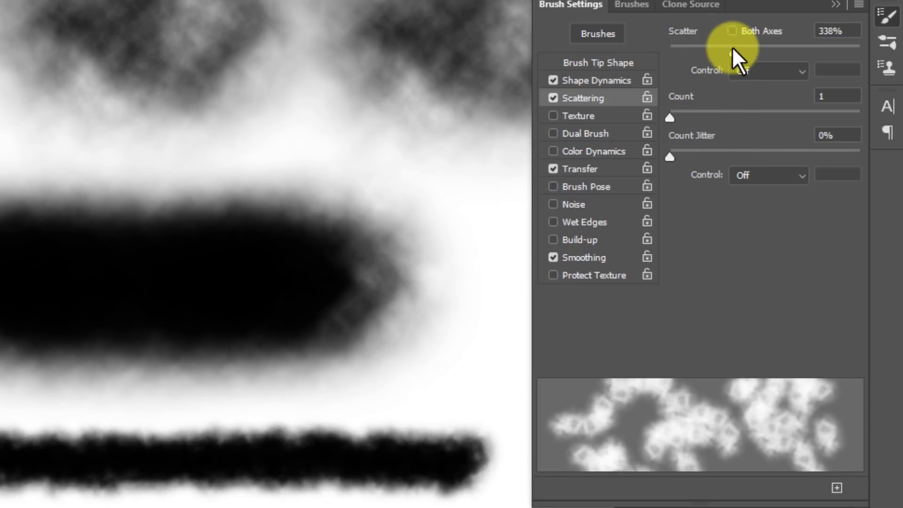
{"action": "left_click_drag", "start_coordinate": [732, 52], "coordinate": [617, 52]}
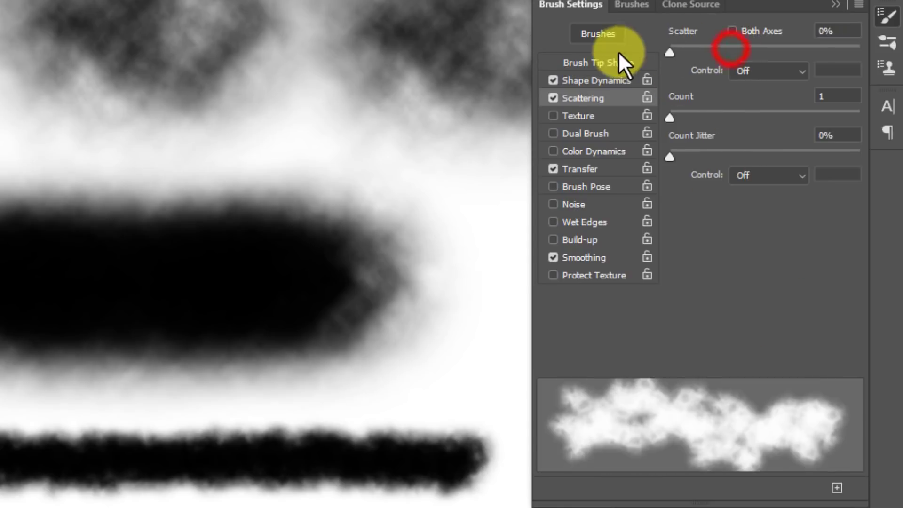
{"action": "left_click", "coordinate": [553, 97]}
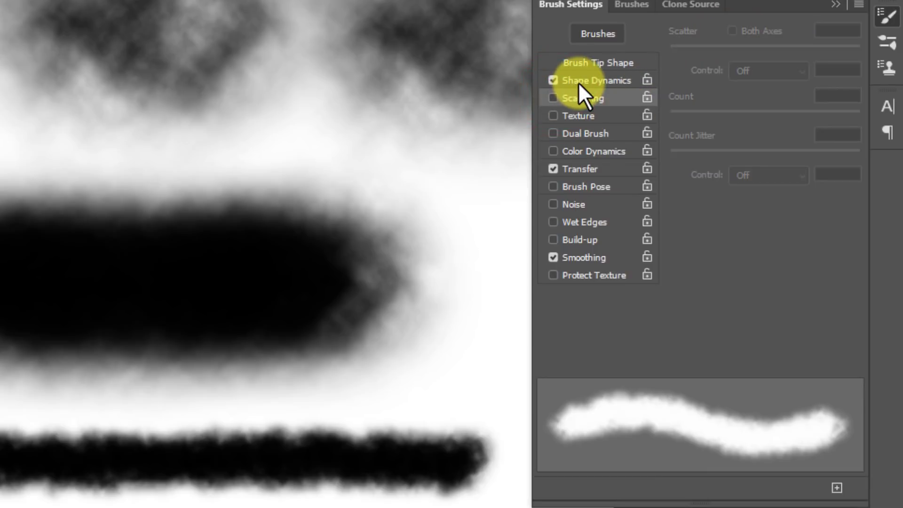